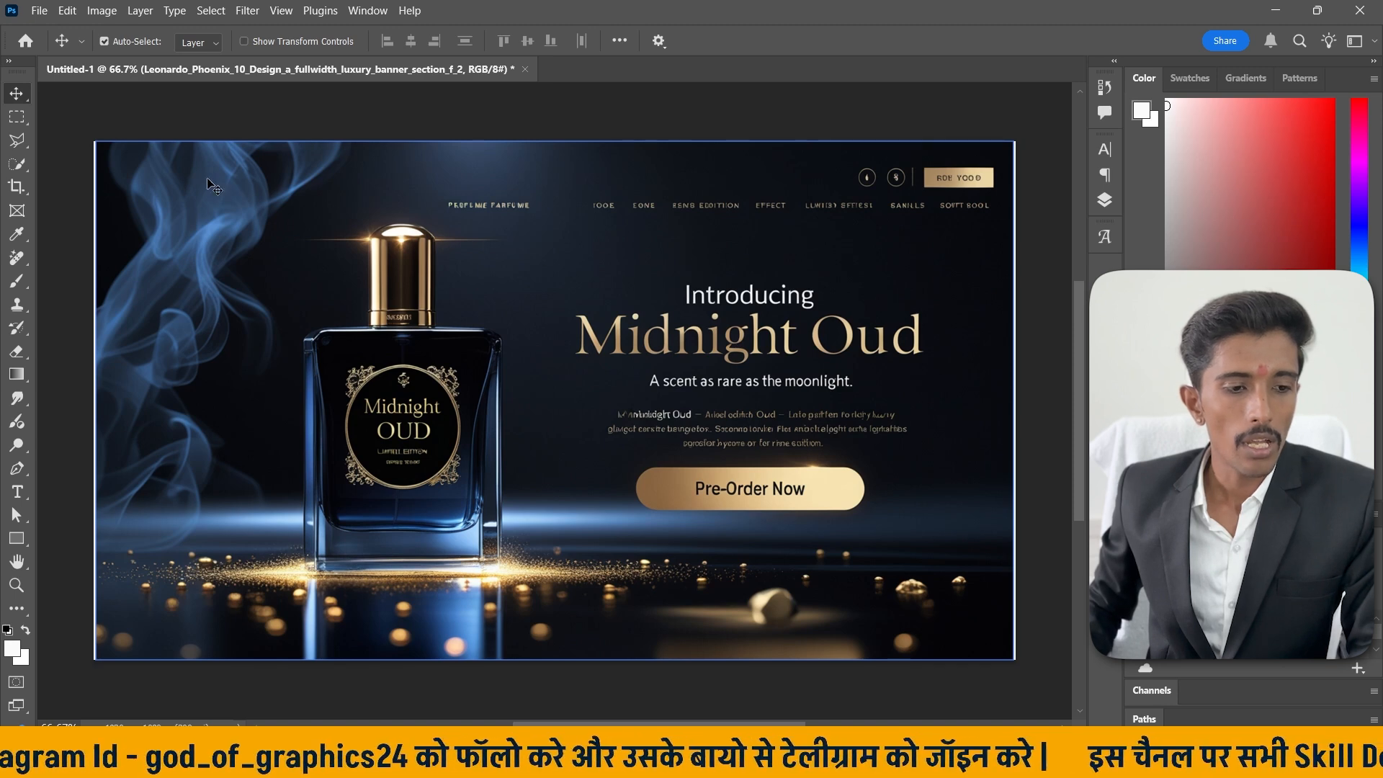
# Draw a rectangular frame with the Frame tool over the banner image and resize it to enclose just the perfume bottle.
pyautogui.moveTo(16, 187); pyautogui.dragTo(61, 189)
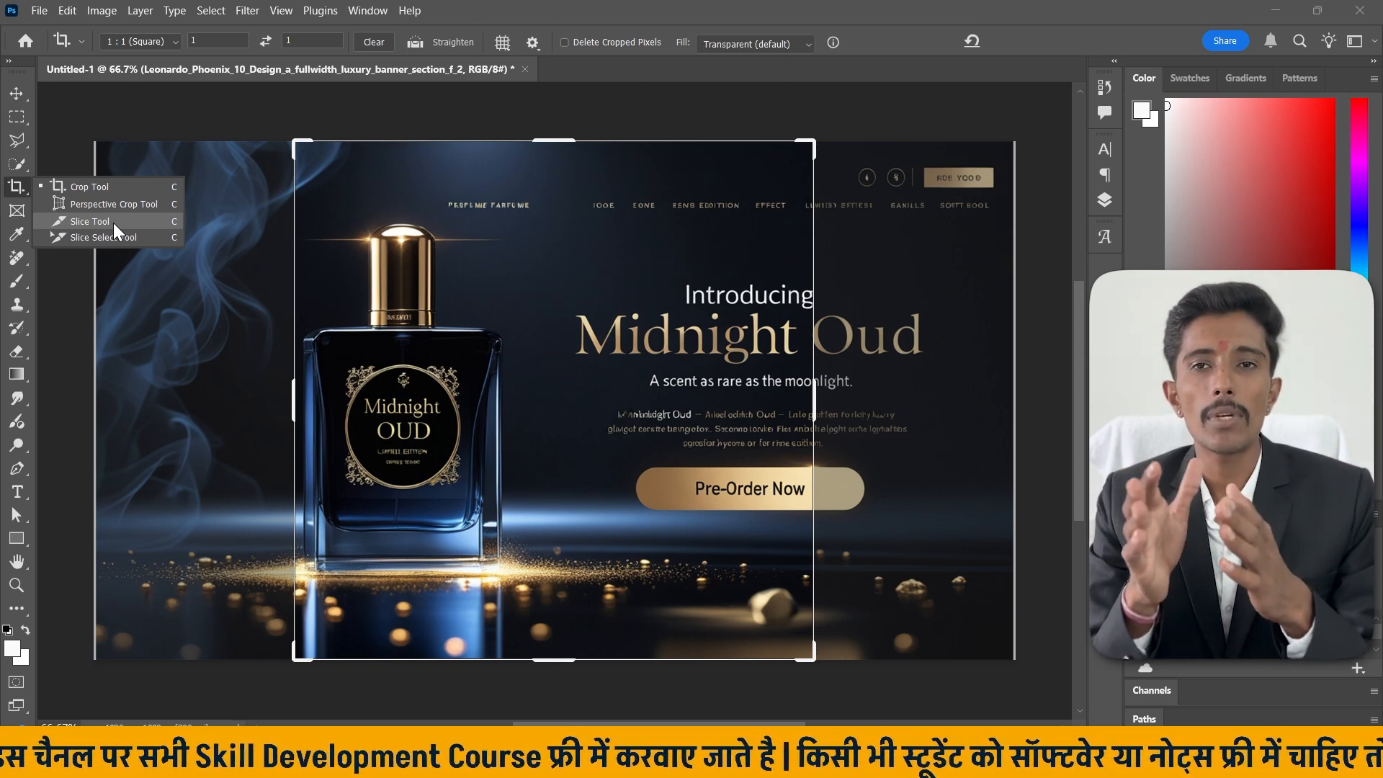
pyautogui.click(18, 211)
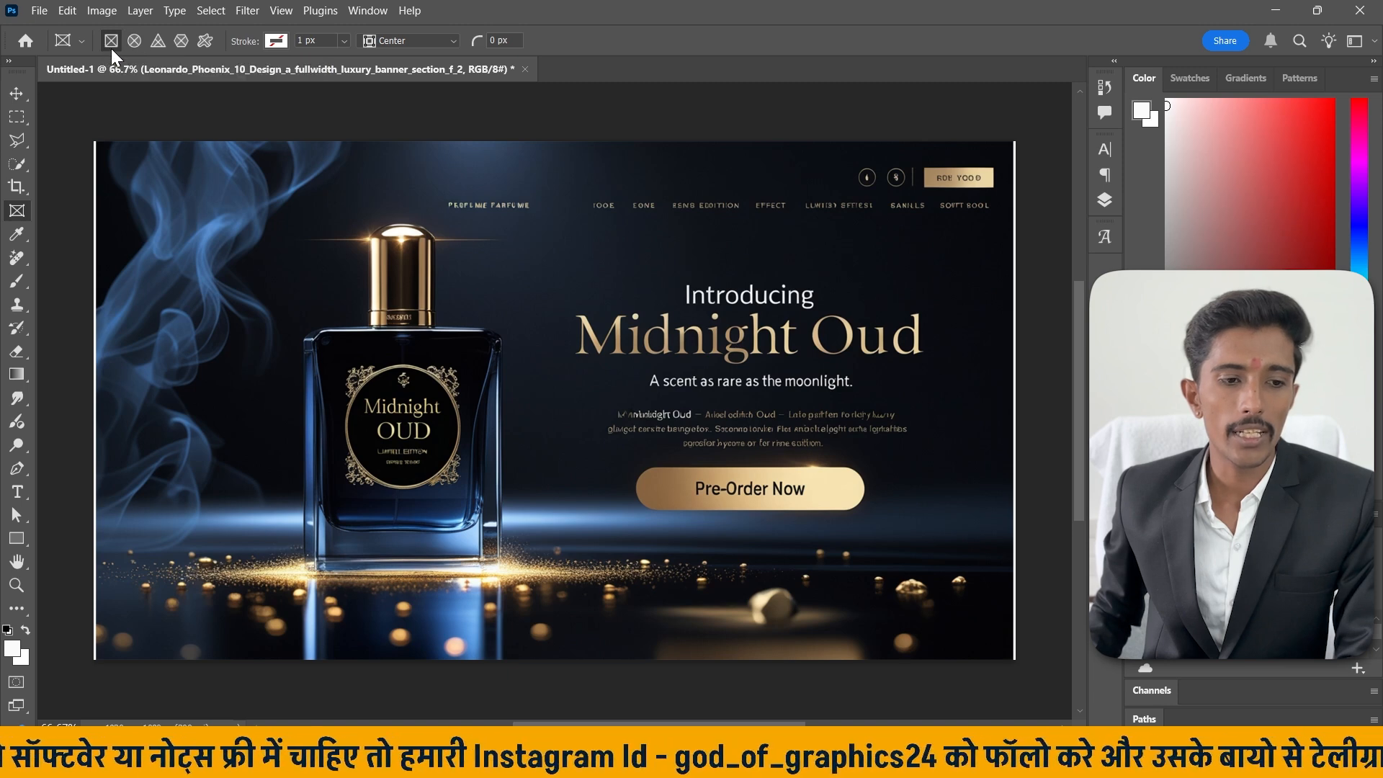
pyautogui.moveTo(260, 224); pyautogui.dragTo(847, 570)
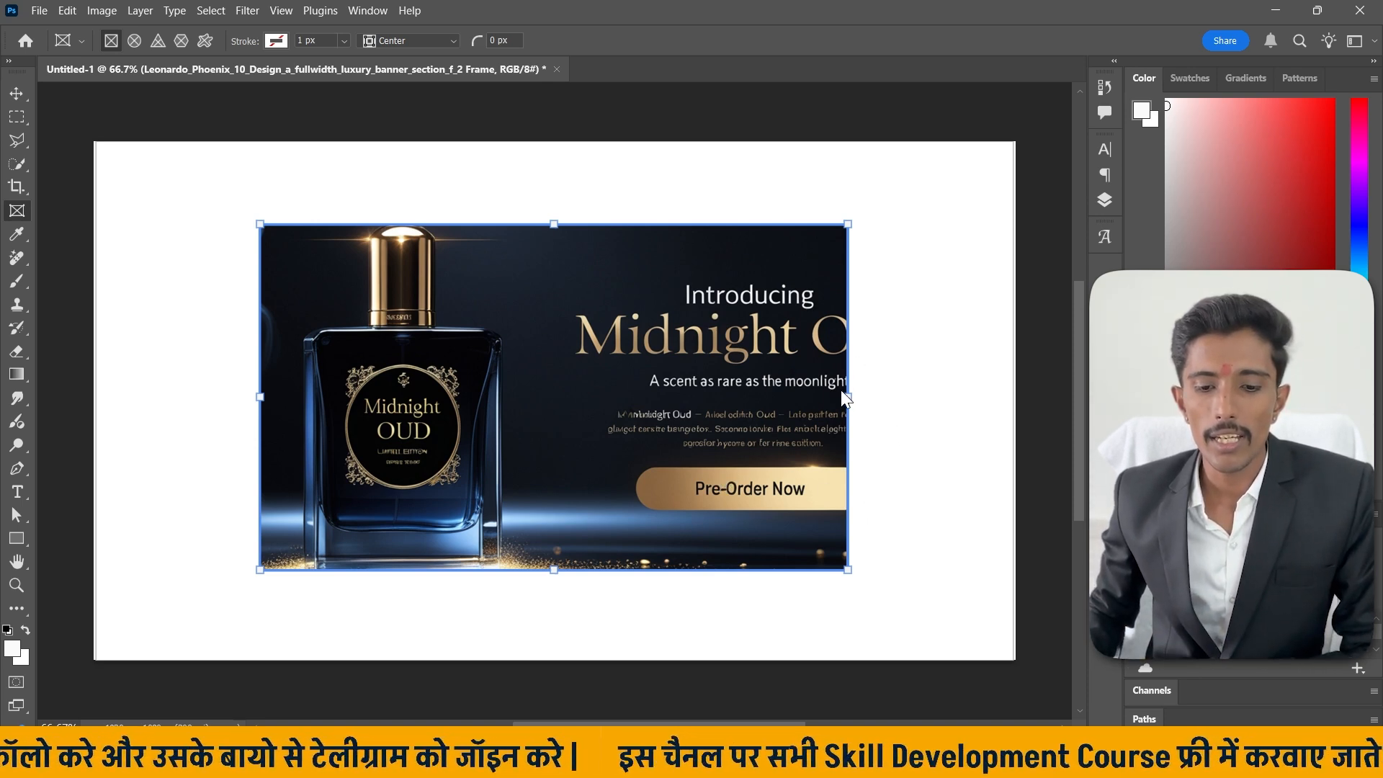
pyautogui.moveTo(847, 398); pyautogui.dragTo(604, 396)
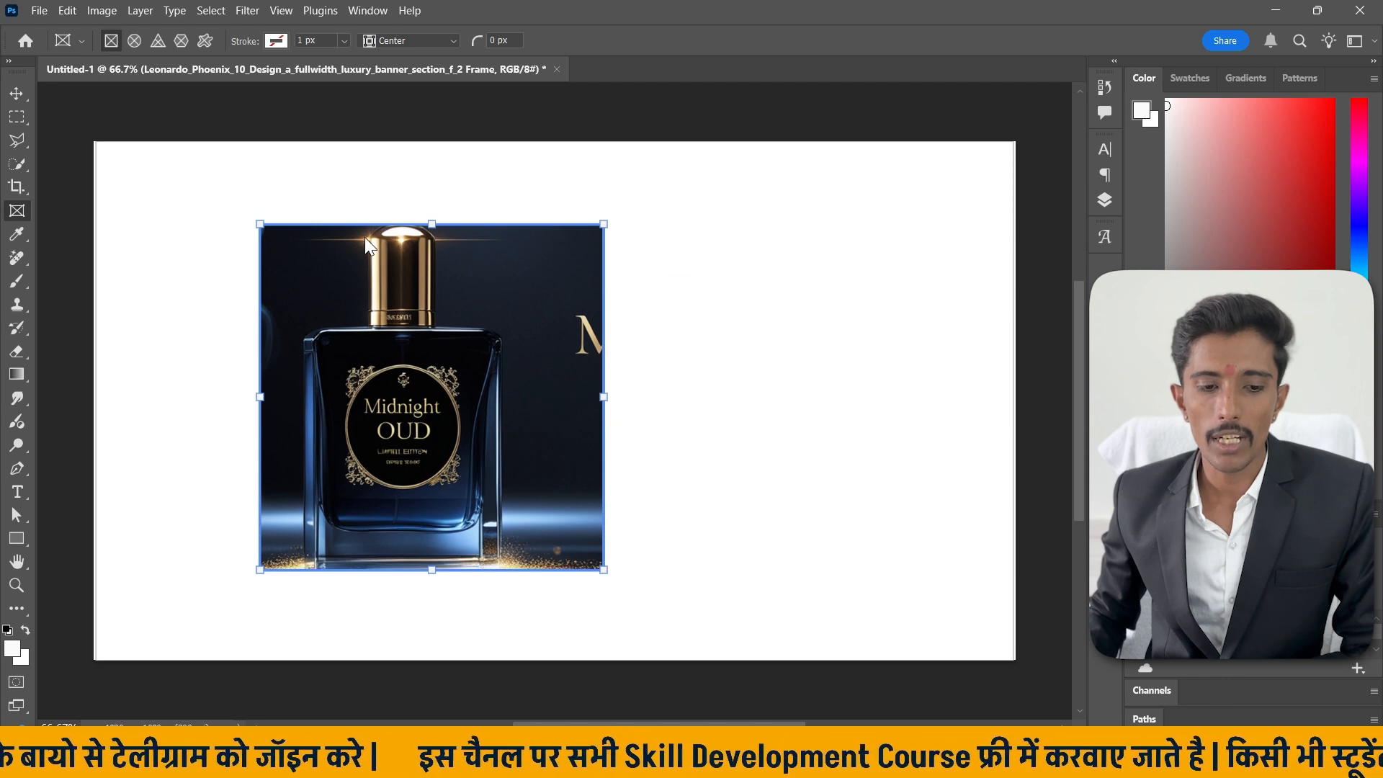
pyautogui.moveTo(431, 224)
pyautogui.mouseDown()
pyautogui.moveTo(444, 141)
pyautogui.moveTo(431, 216)
pyautogui.mouseUp()
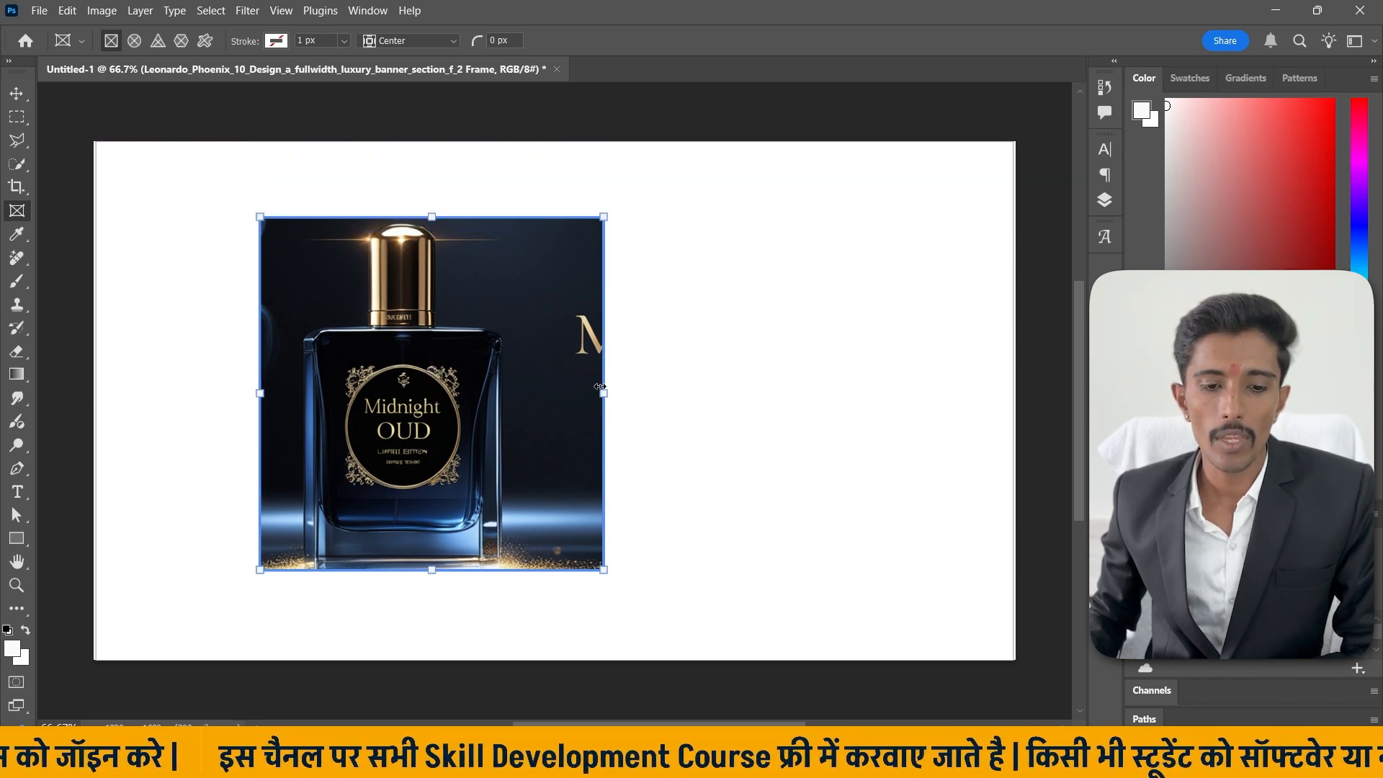
pyautogui.moveTo(599, 386); pyautogui.dragTo(555, 369)
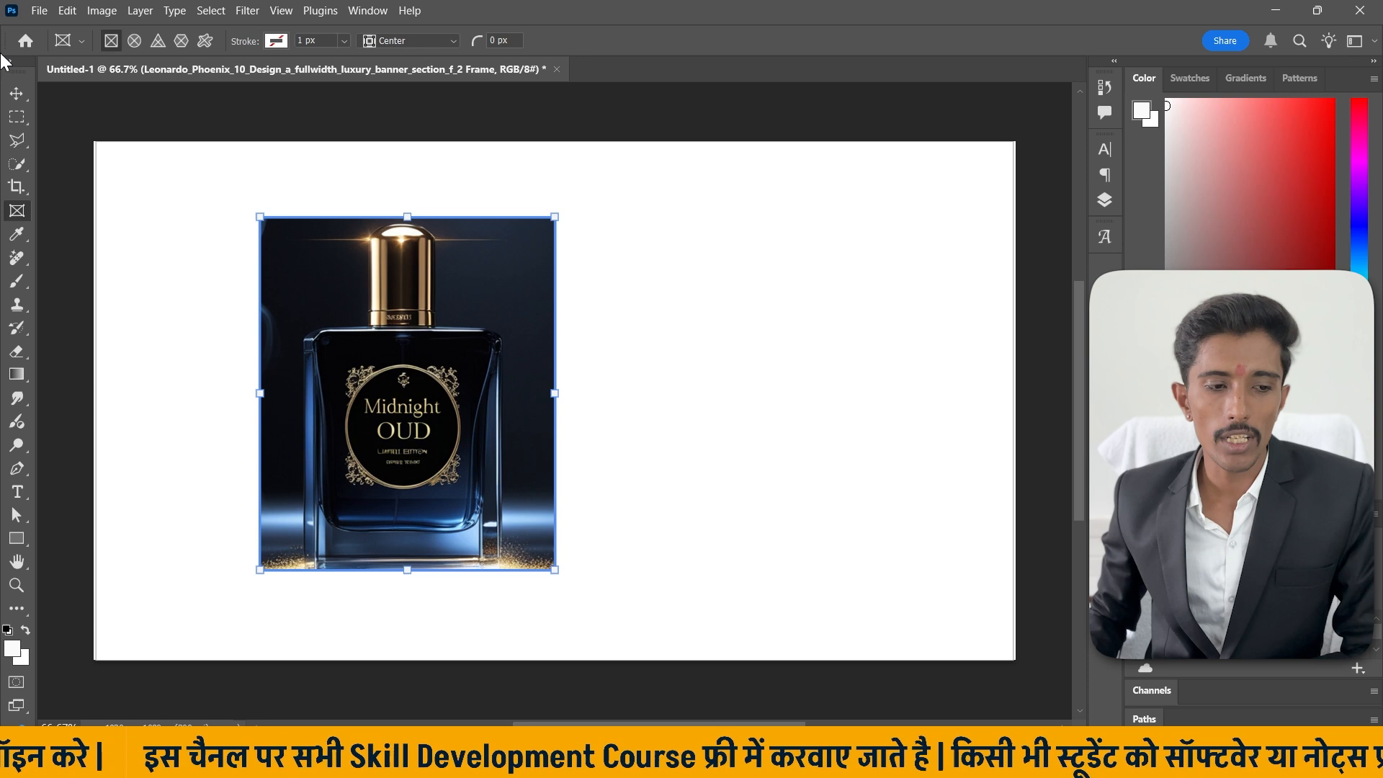
# Move the framed bottle image toward the upper-left of the canvas.
pyautogui.click(14, 94)
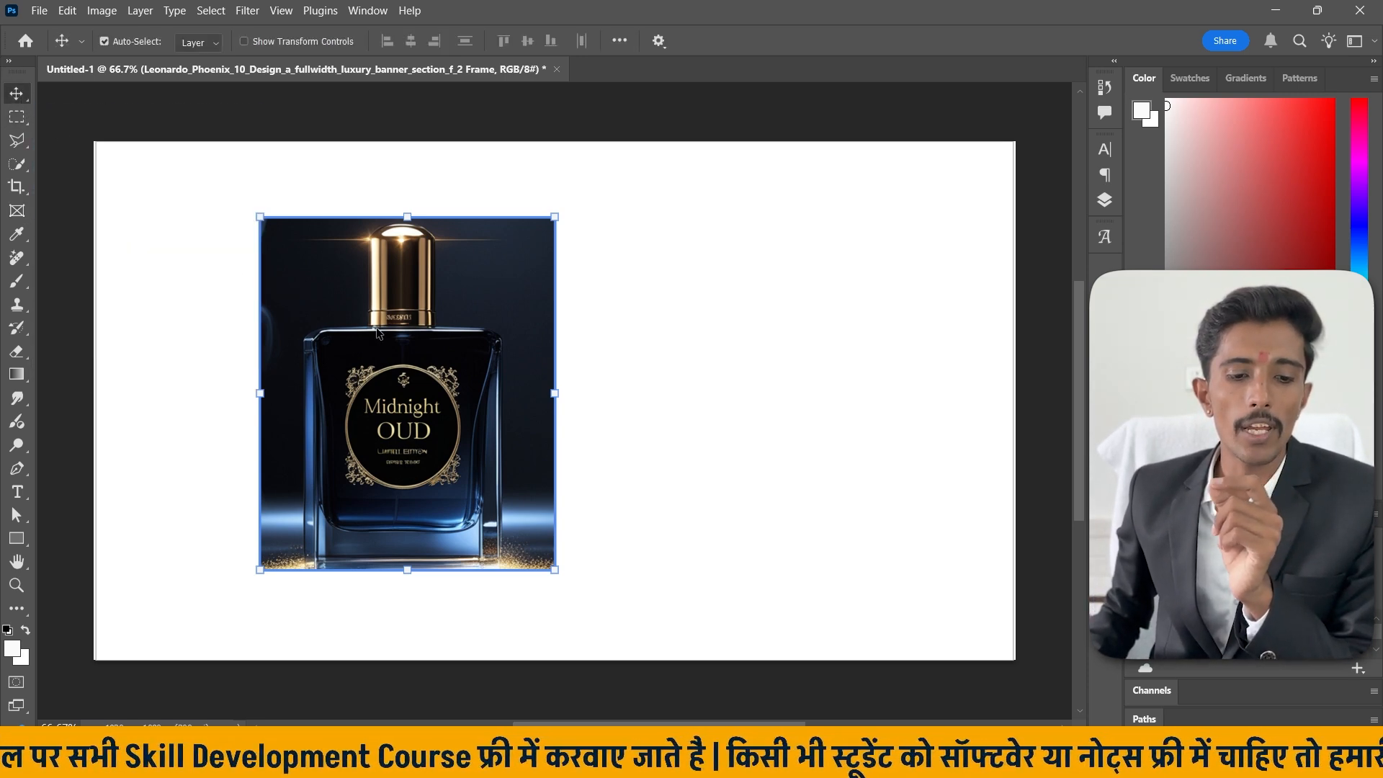
pyautogui.moveTo(439, 355); pyautogui.dragTo(322, 343)
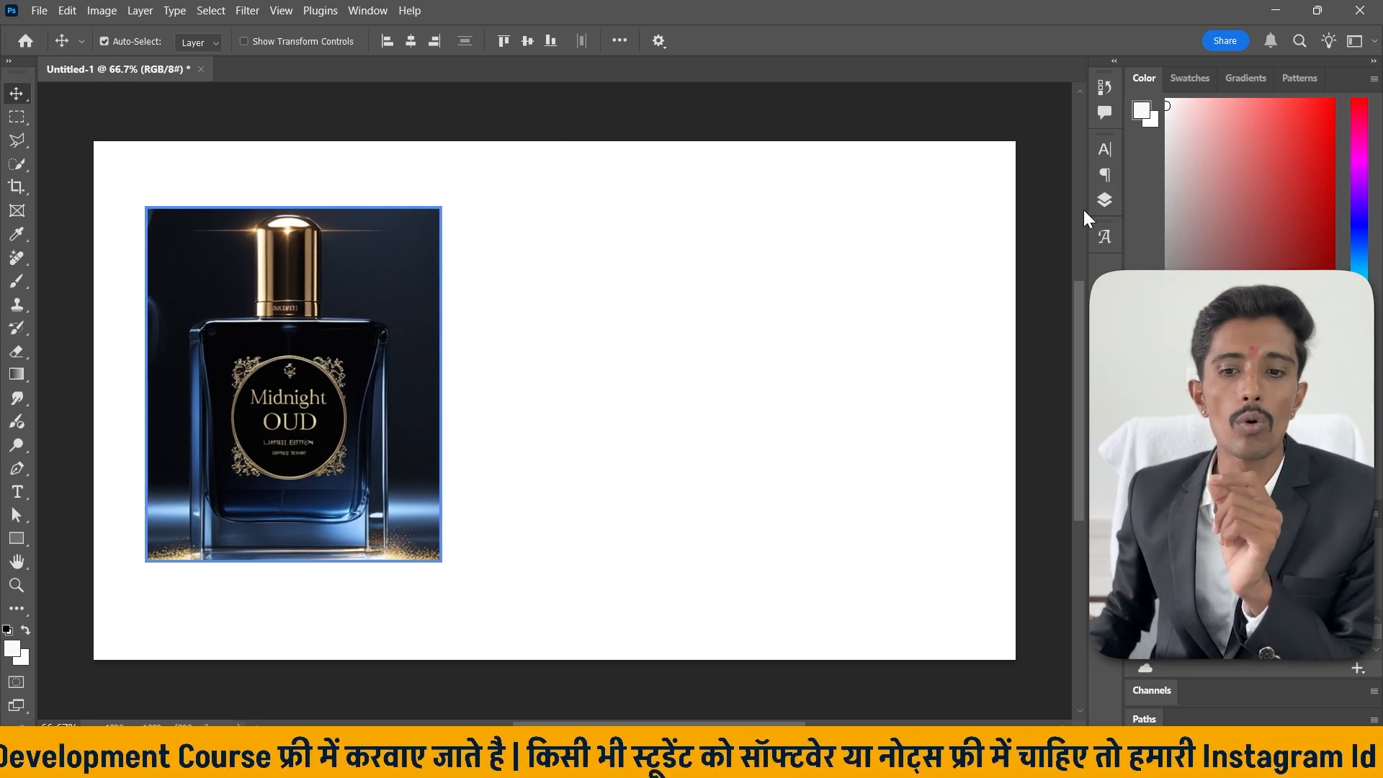
# Open the Layers panel and select the frame layer's frame thumbnail and content thumbnail in turn.
pyautogui.click(1104, 201)
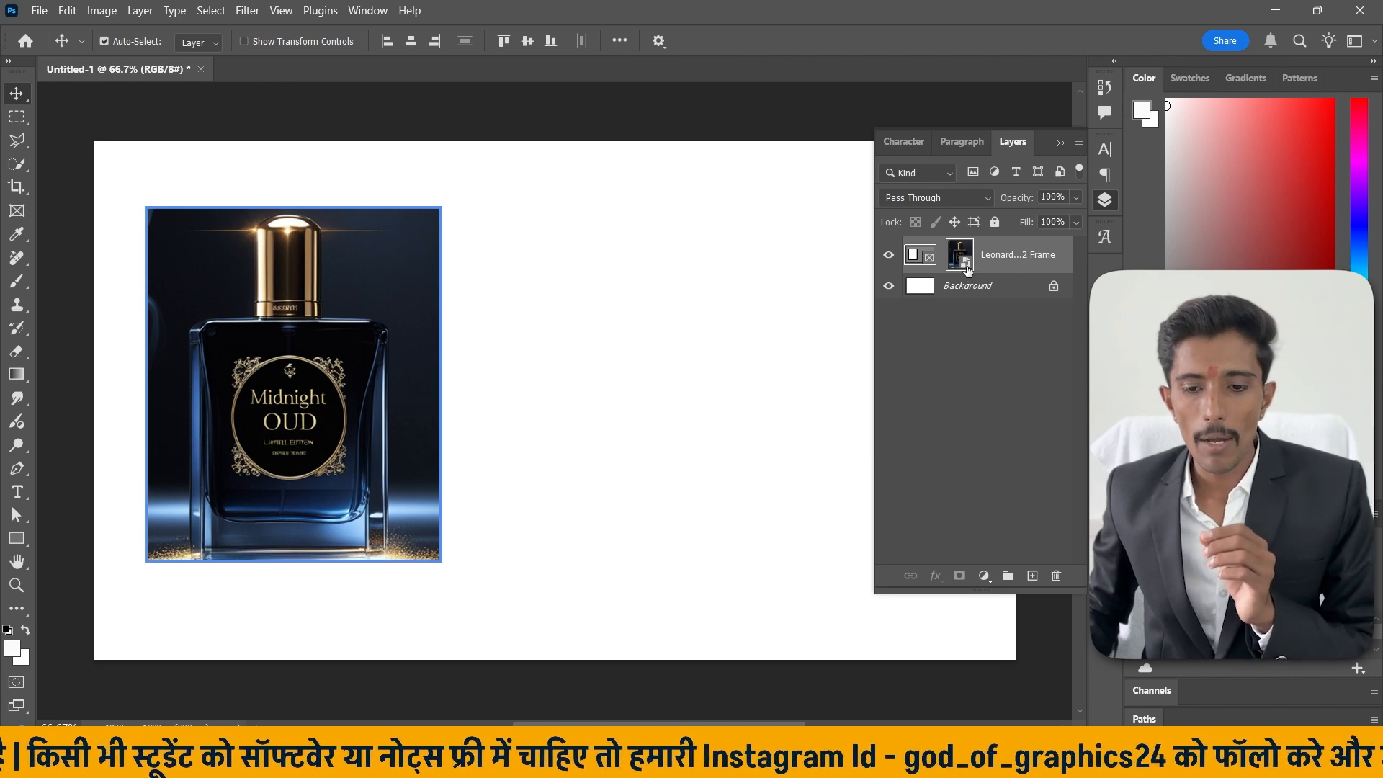
pyautogui.click(1107, 201)
pyautogui.click(1107, 201)
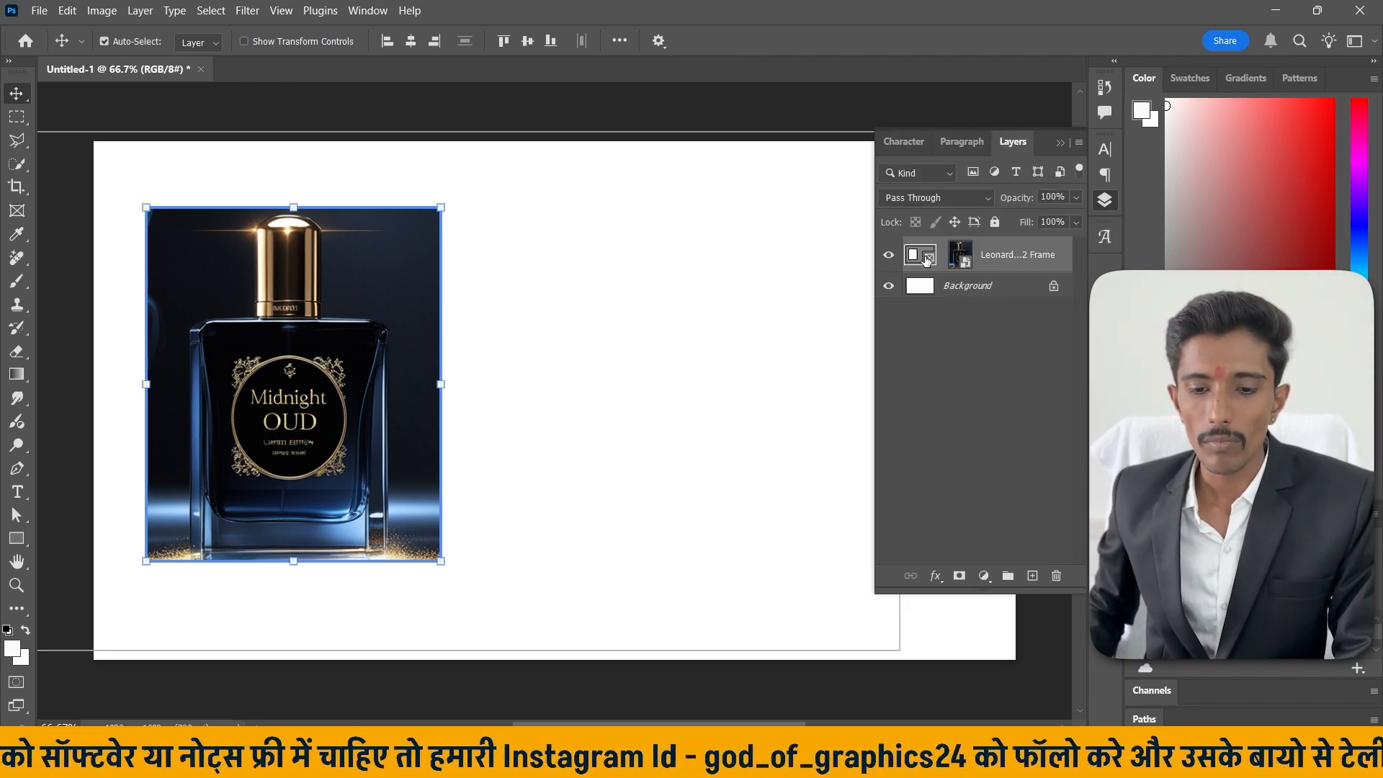
pyautogui.click(912, 257)
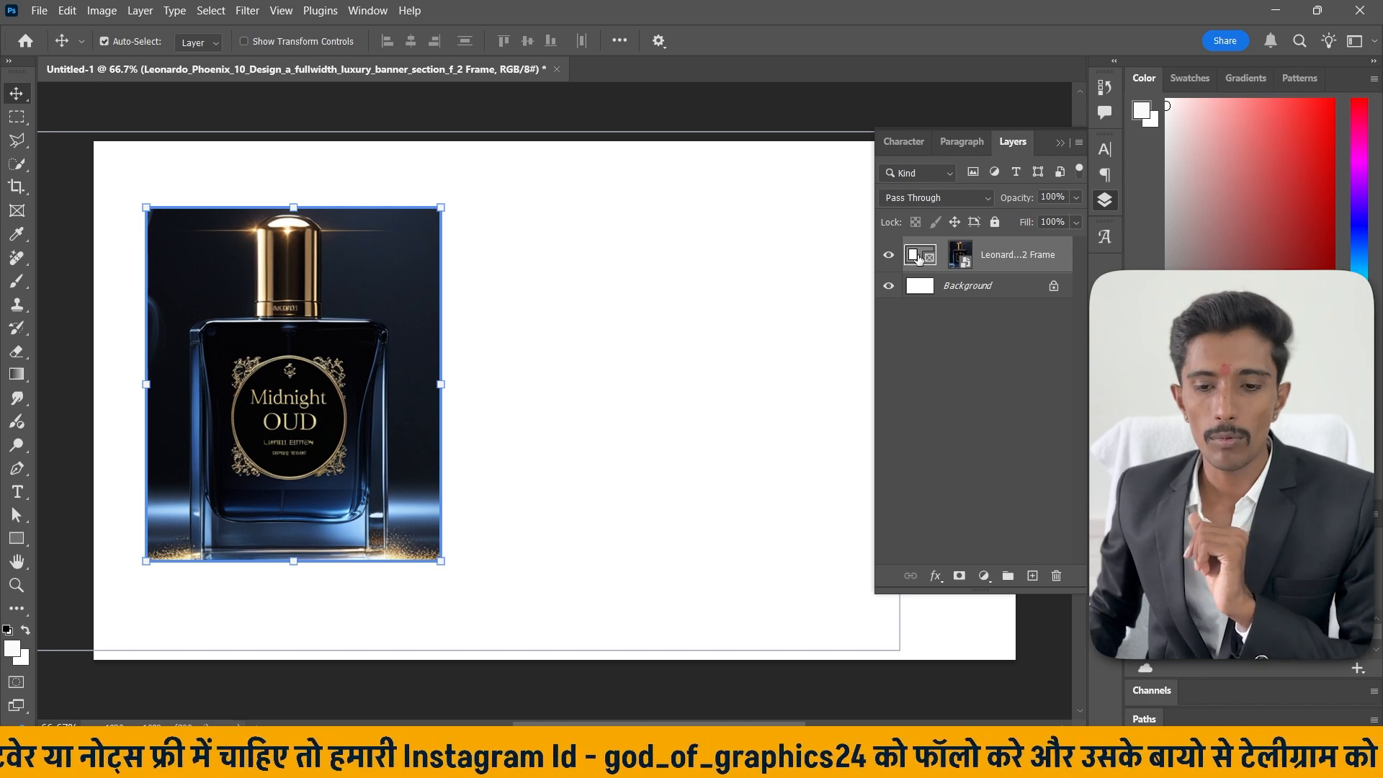
pyautogui.click(959, 256)
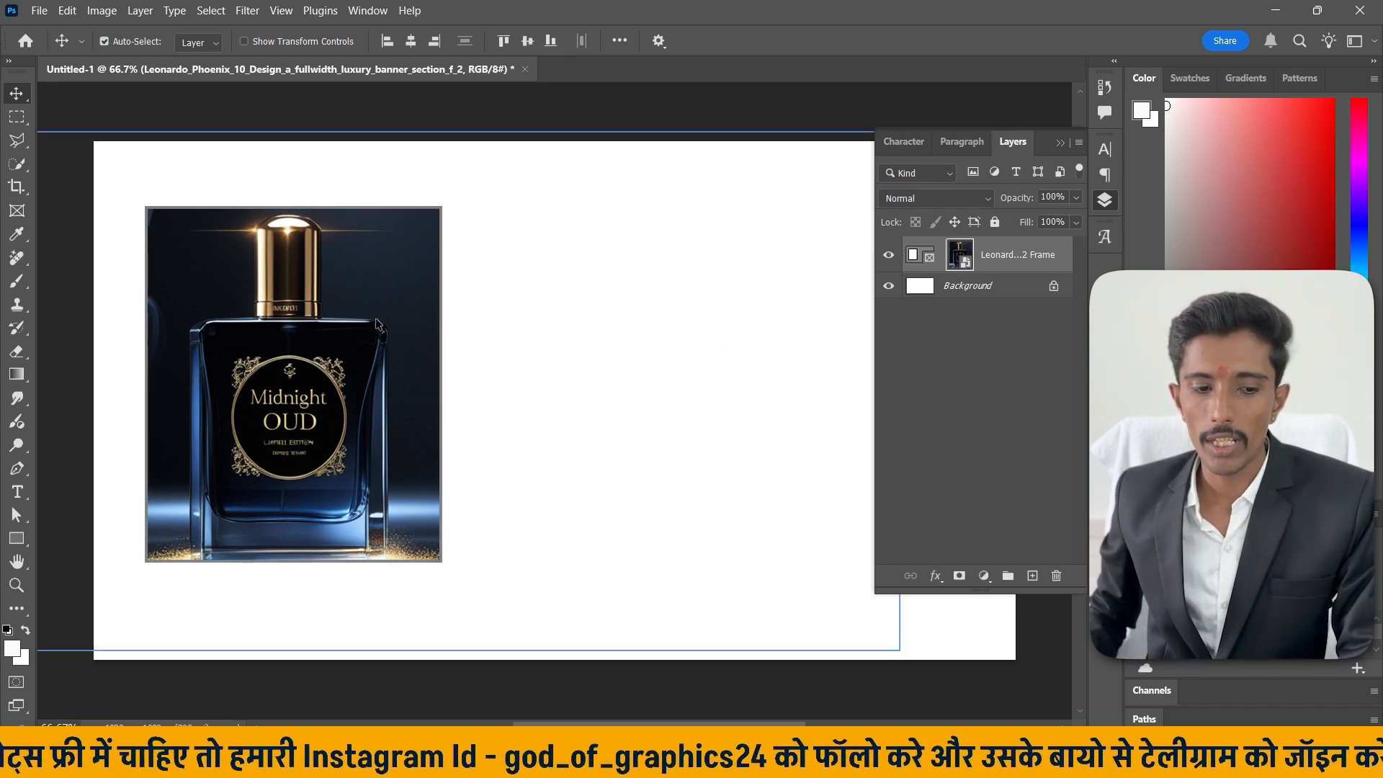
# Move the framed bottle image toward the centre of the canvas.
pyautogui.scroll(-2, 380, 320)
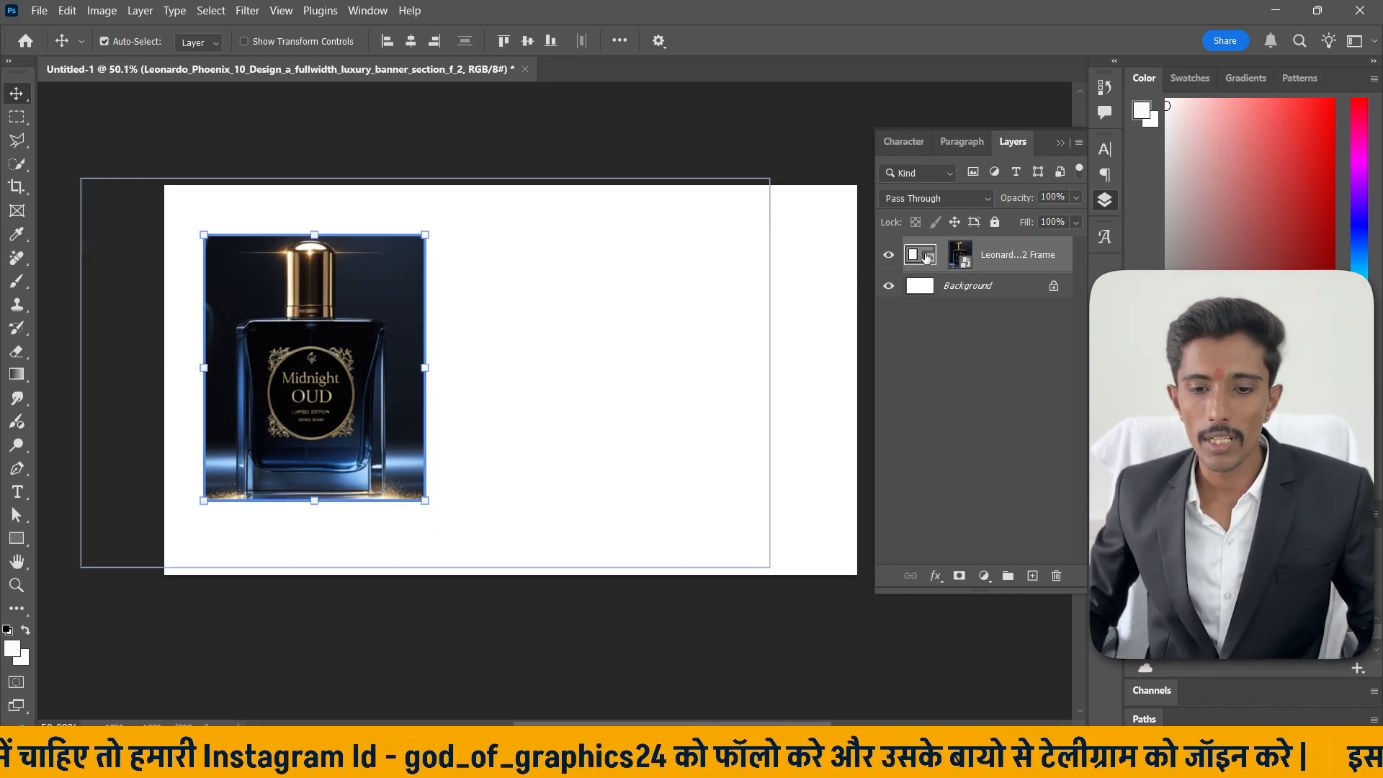
pyautogui.moveTo(294, 347); pyautogui.dragTo(466, 405)
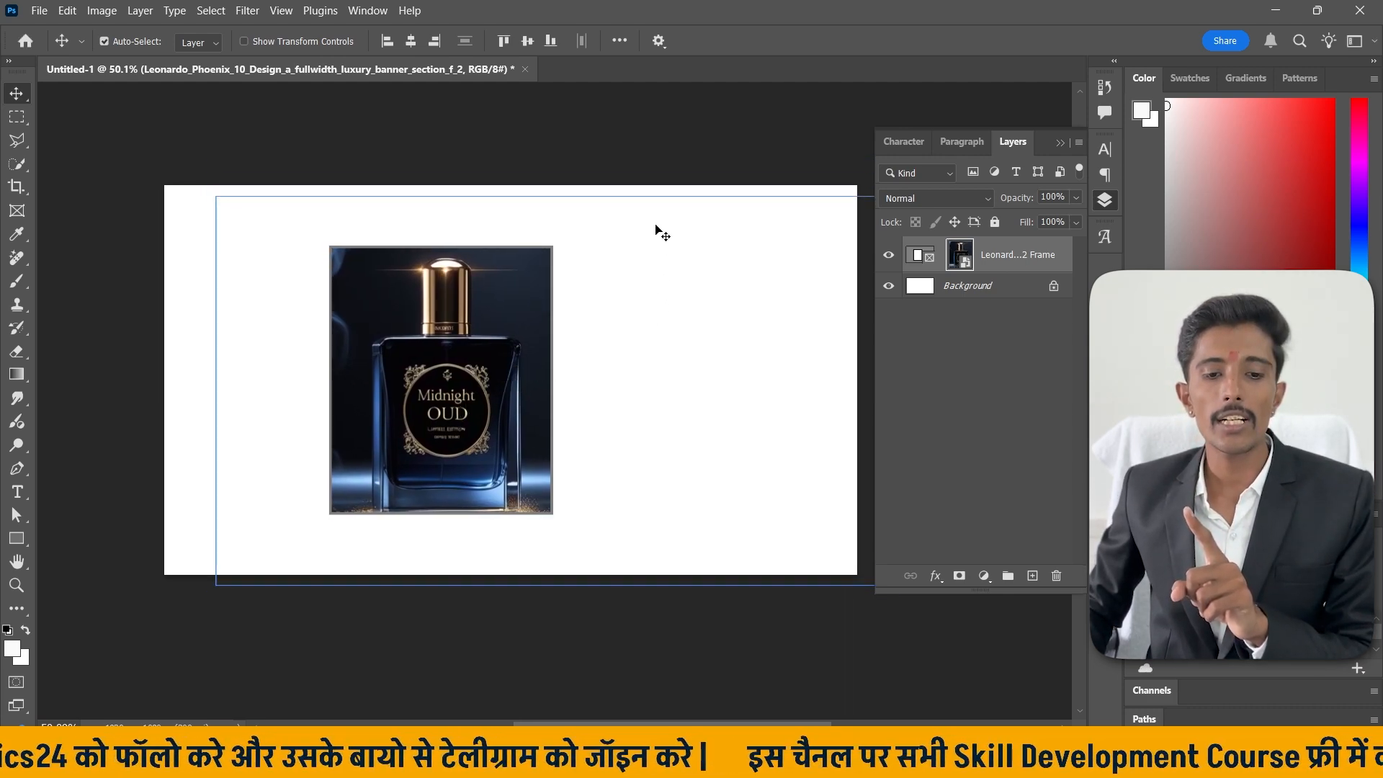
# Try fitting the frame to its content and repositioning it, then undo both changes.
pyautogui.click(615, 140)
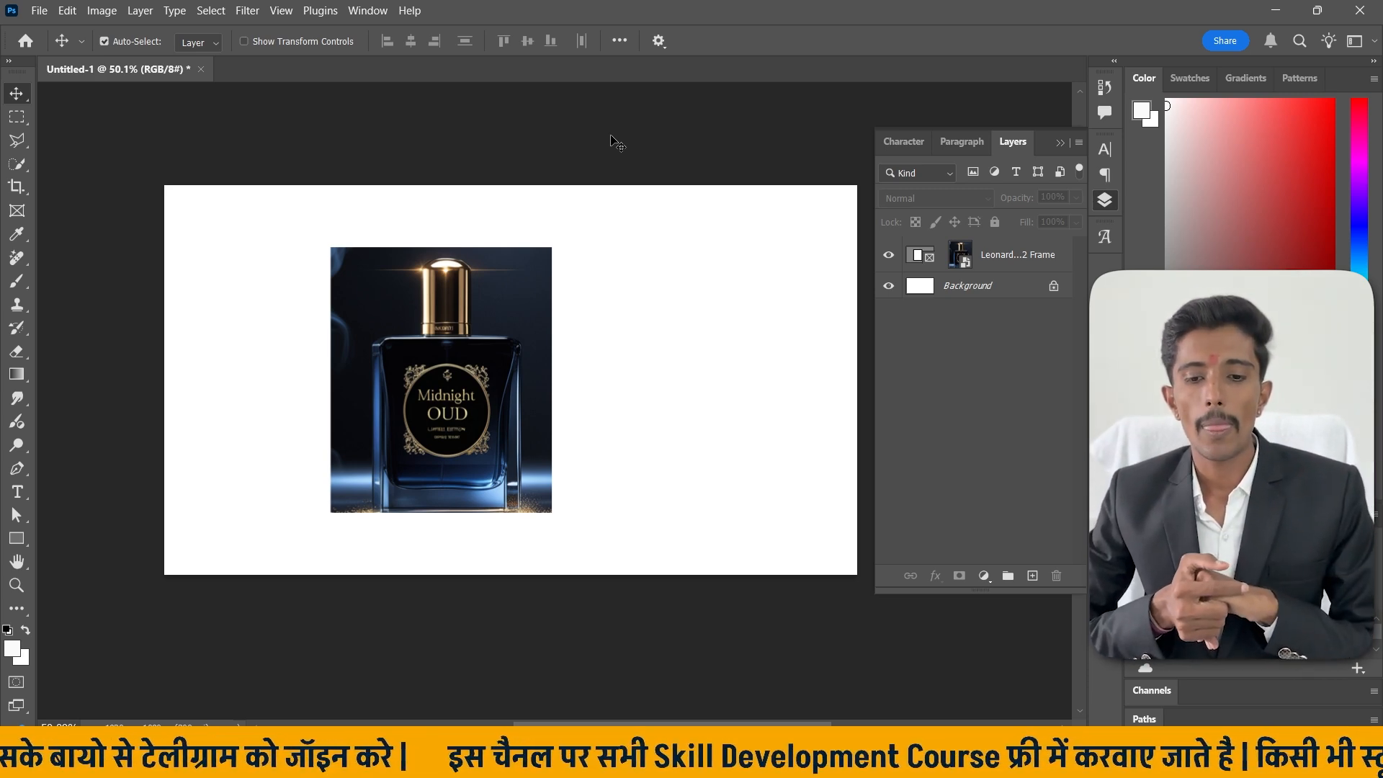
pyautogui.click(1015, 259)
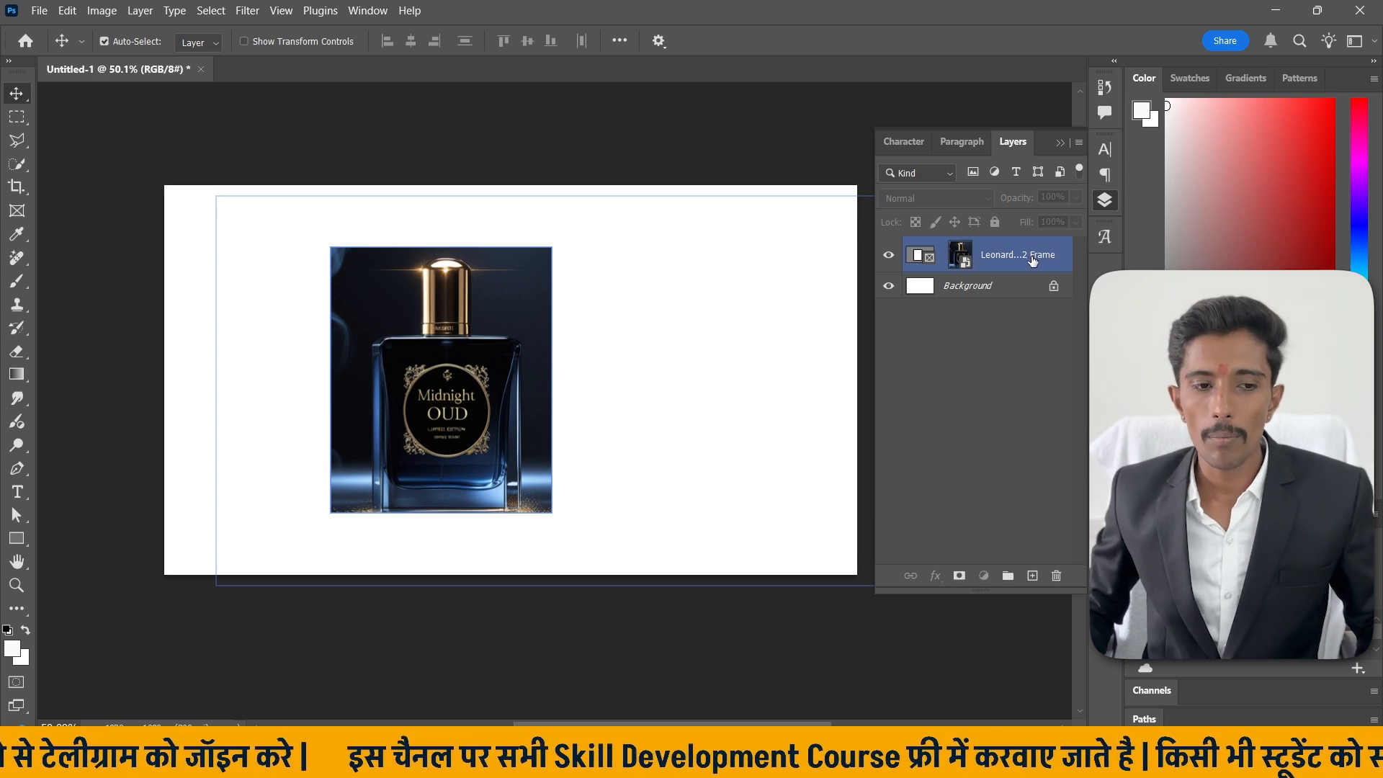
pyautogui.rightClick(1001, 257)
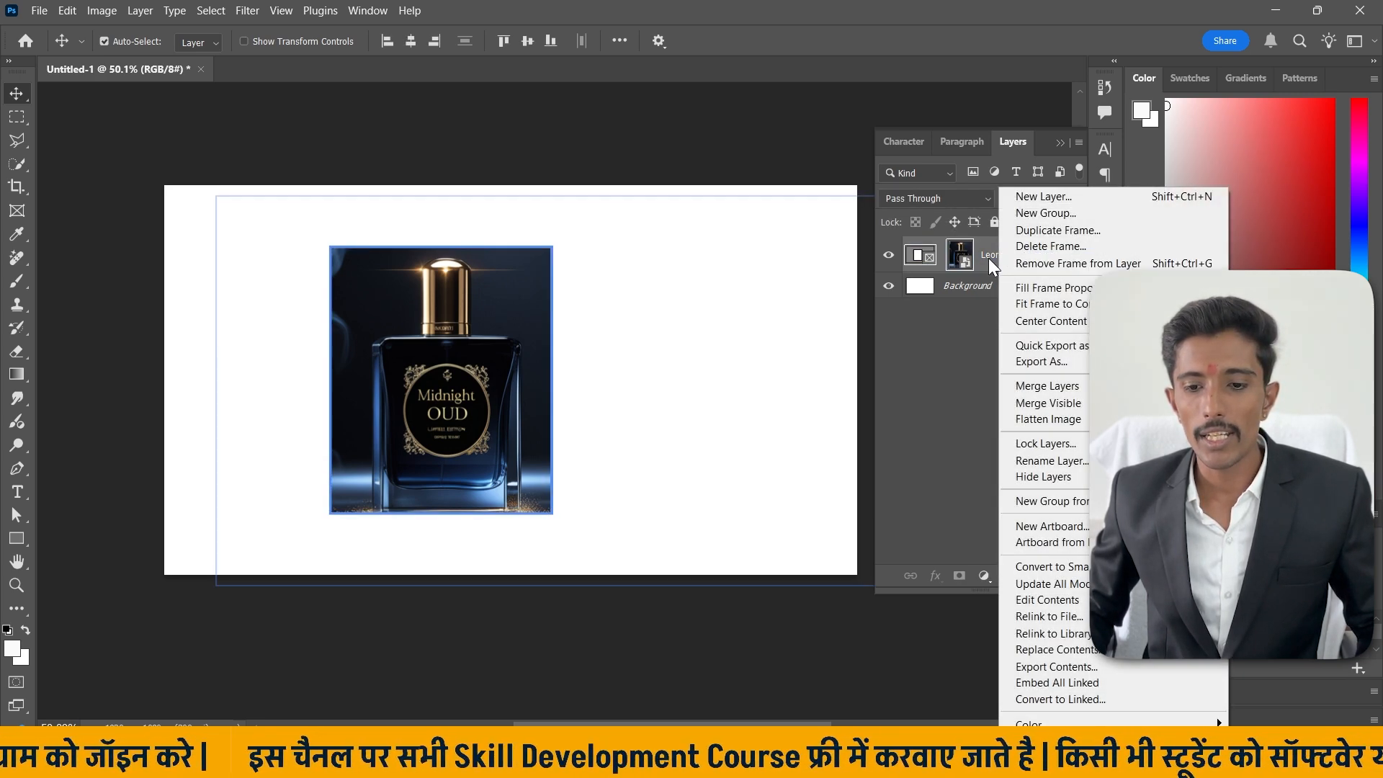
pyautogui.click(1029, 305)
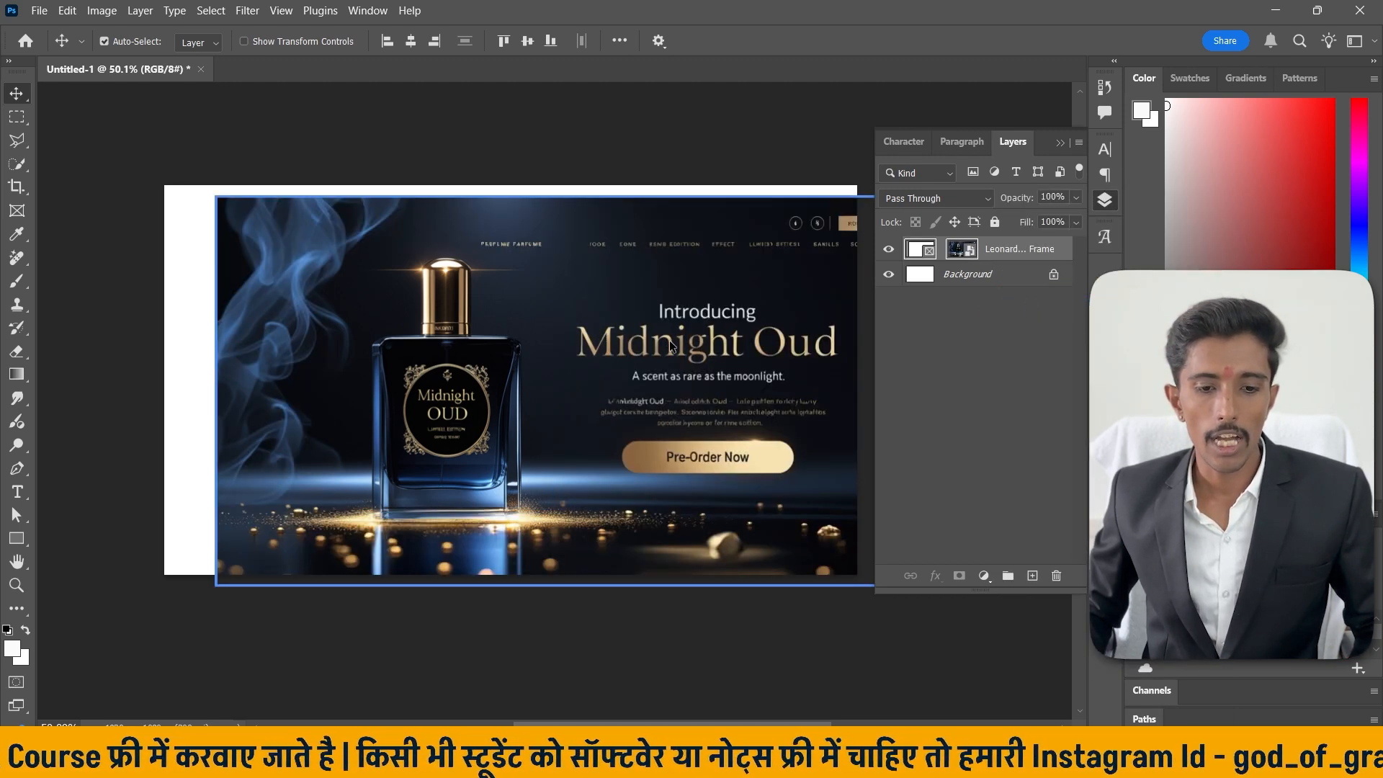
pyautogui.moveTo(668, 340); pyautogui.dragTo(623, 335)
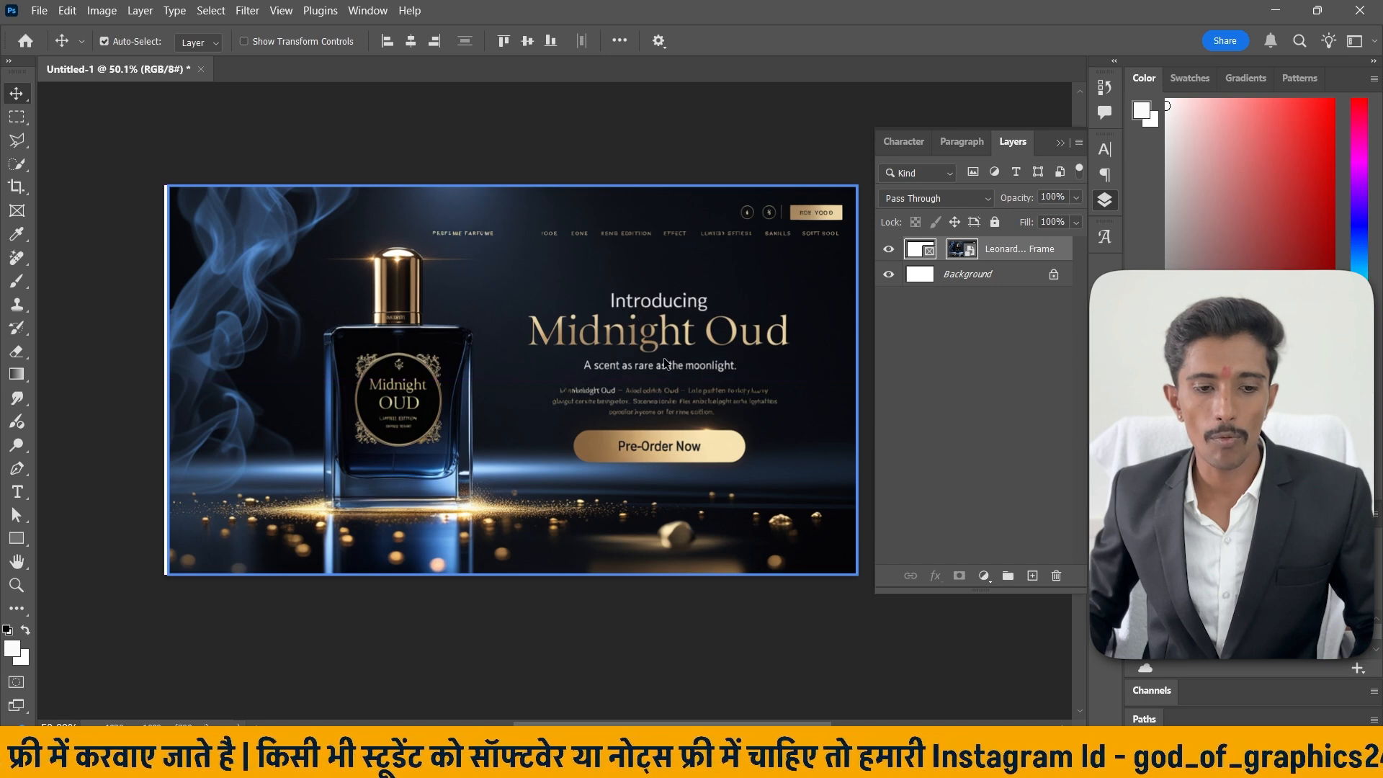
pyautogui.hotkey('ctrl', 'z')
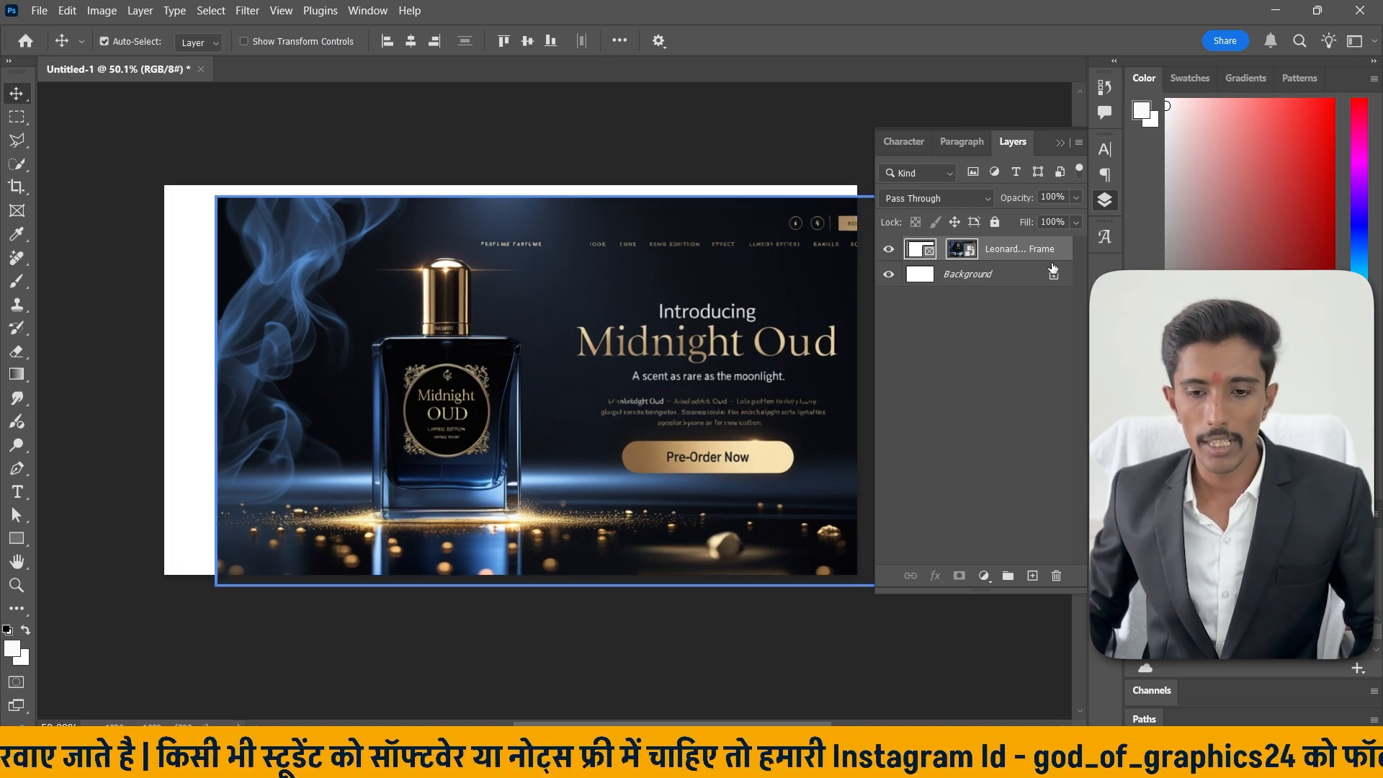
pyautogui.hotkey('ctrl', 'z')
# Center the image content inside the frame.
pyautogui.rightClick(1004, 261)
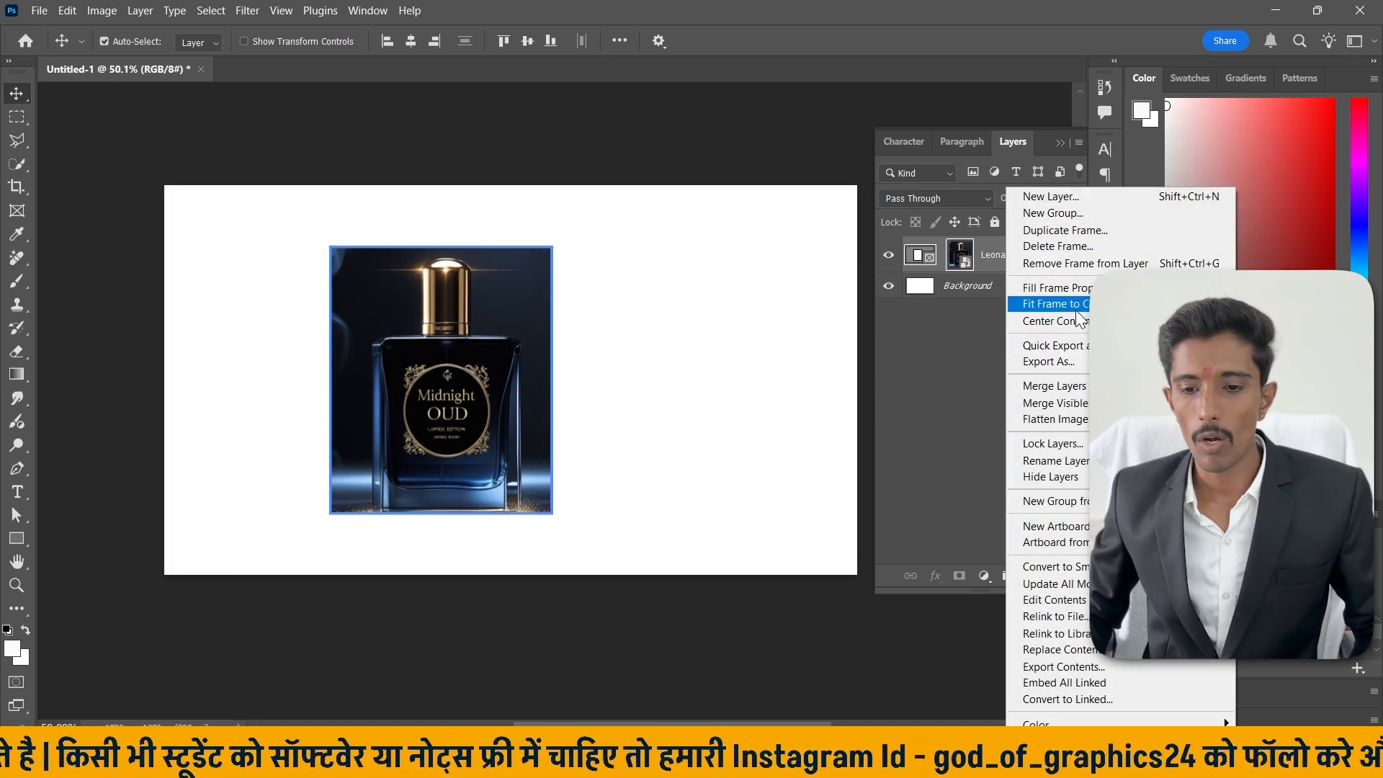
pyautogui.click(1074, 322)
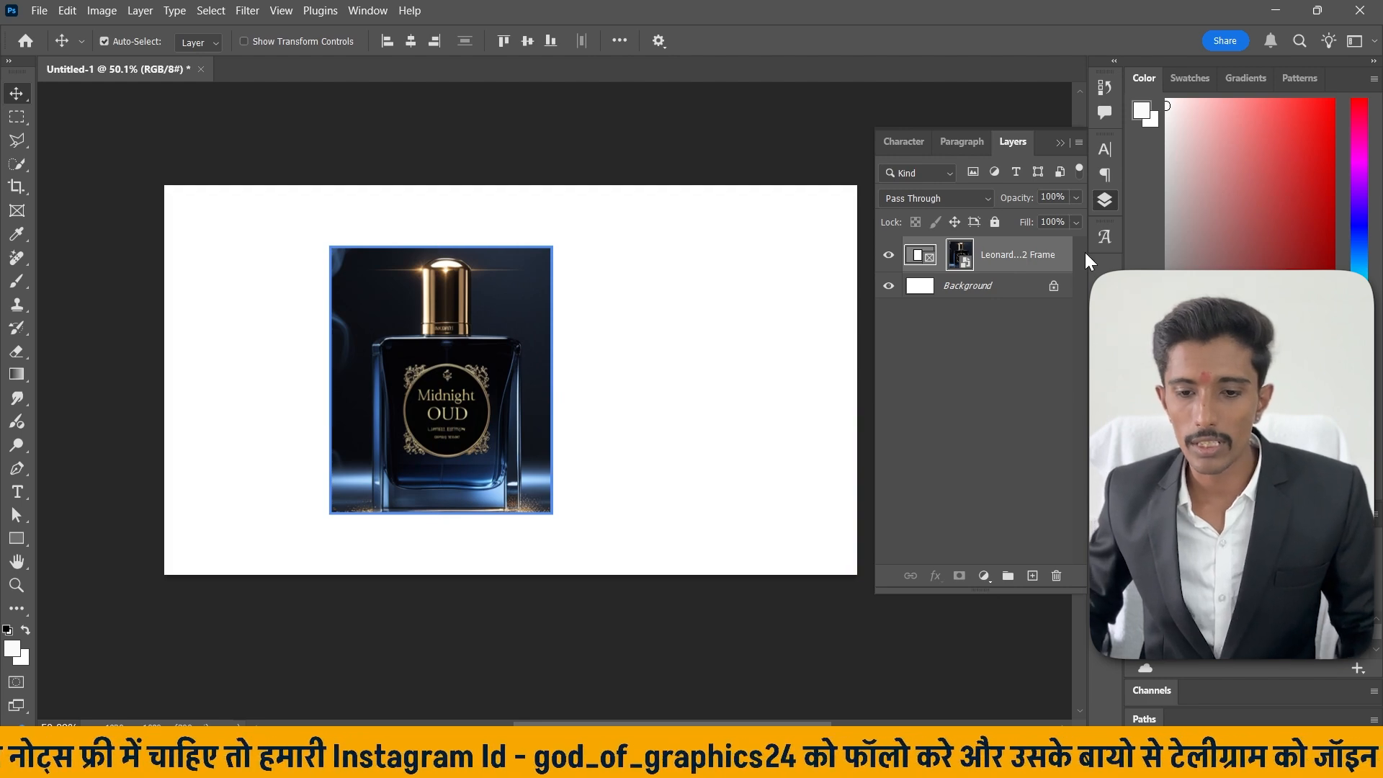
pyautogui.rightClick(1007, 257)
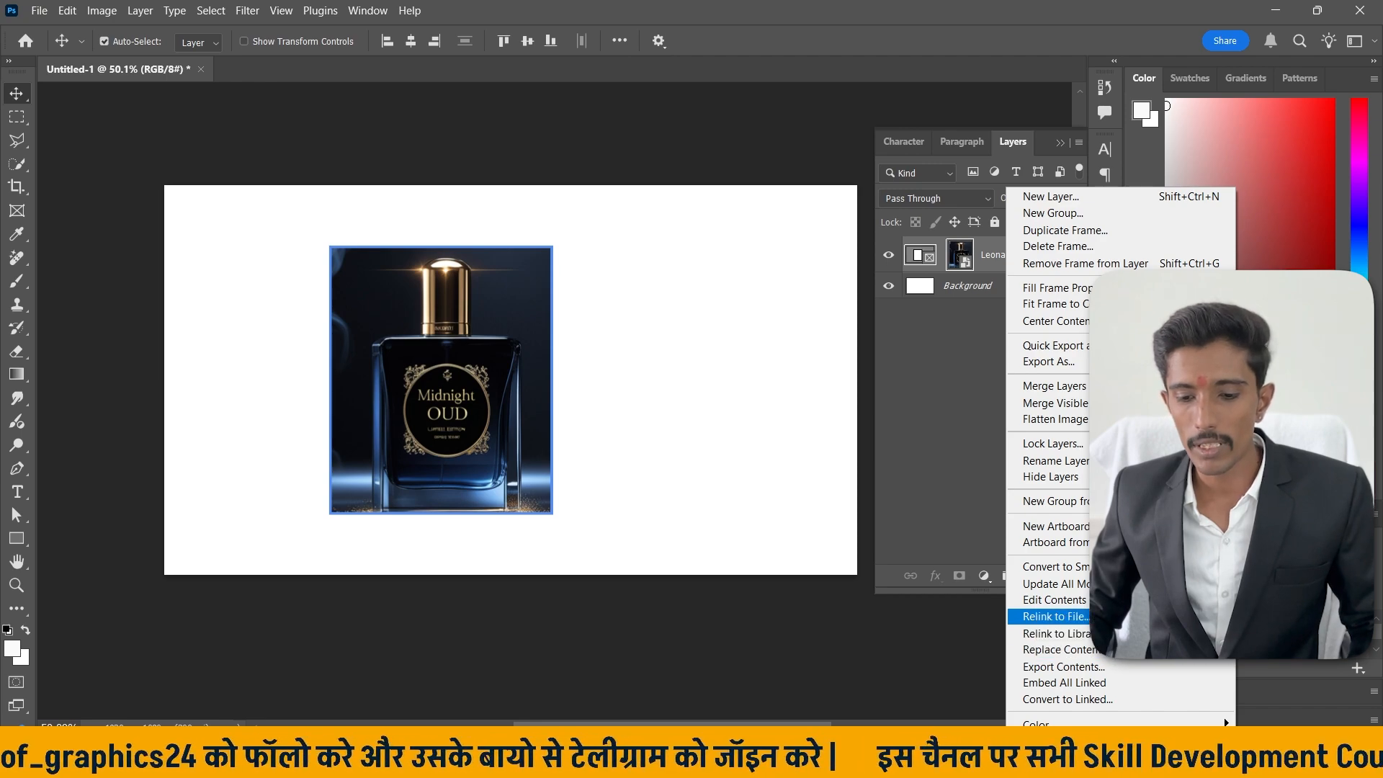
pyautogui.click(1108, 651)
pyautogui.click(1099, 20)
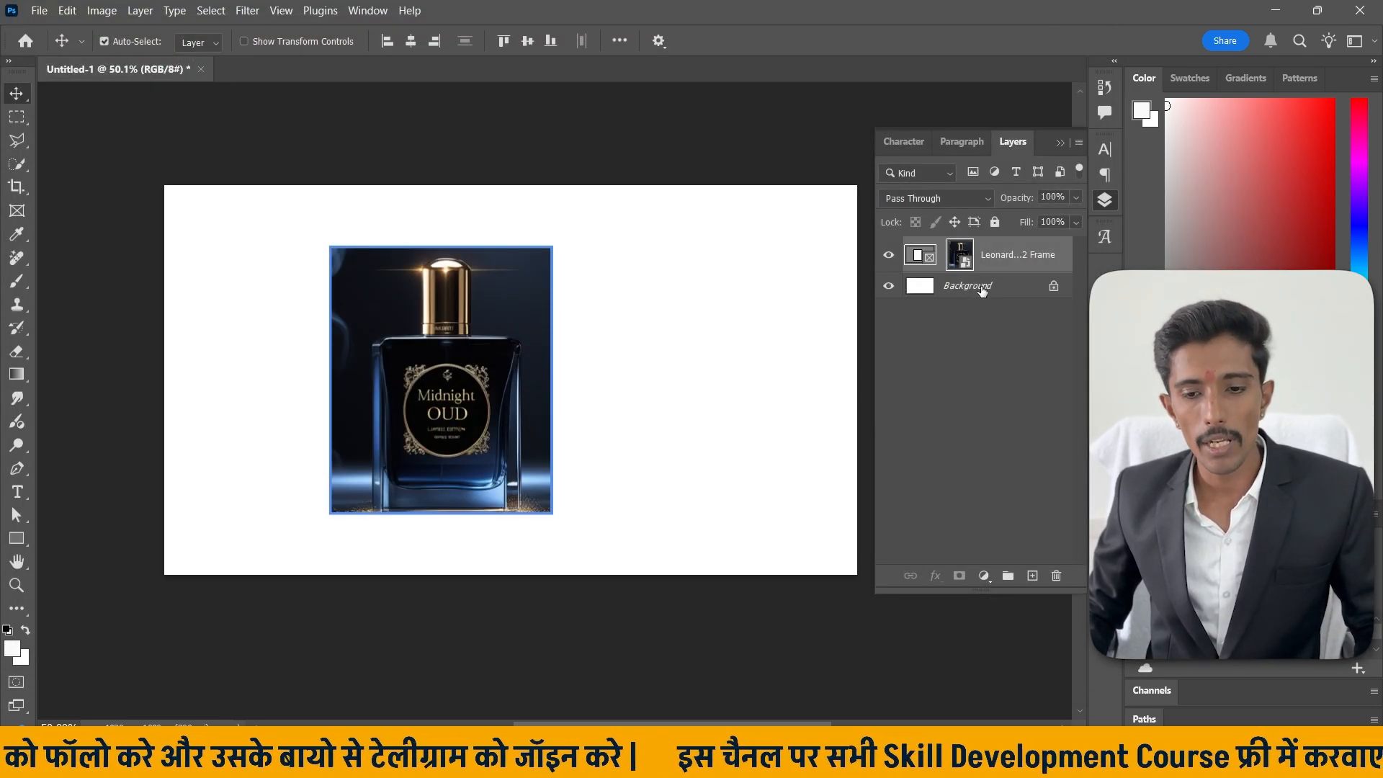
pyautogui.rightClick(968, 260)
pyautogui.click(1003, 248)
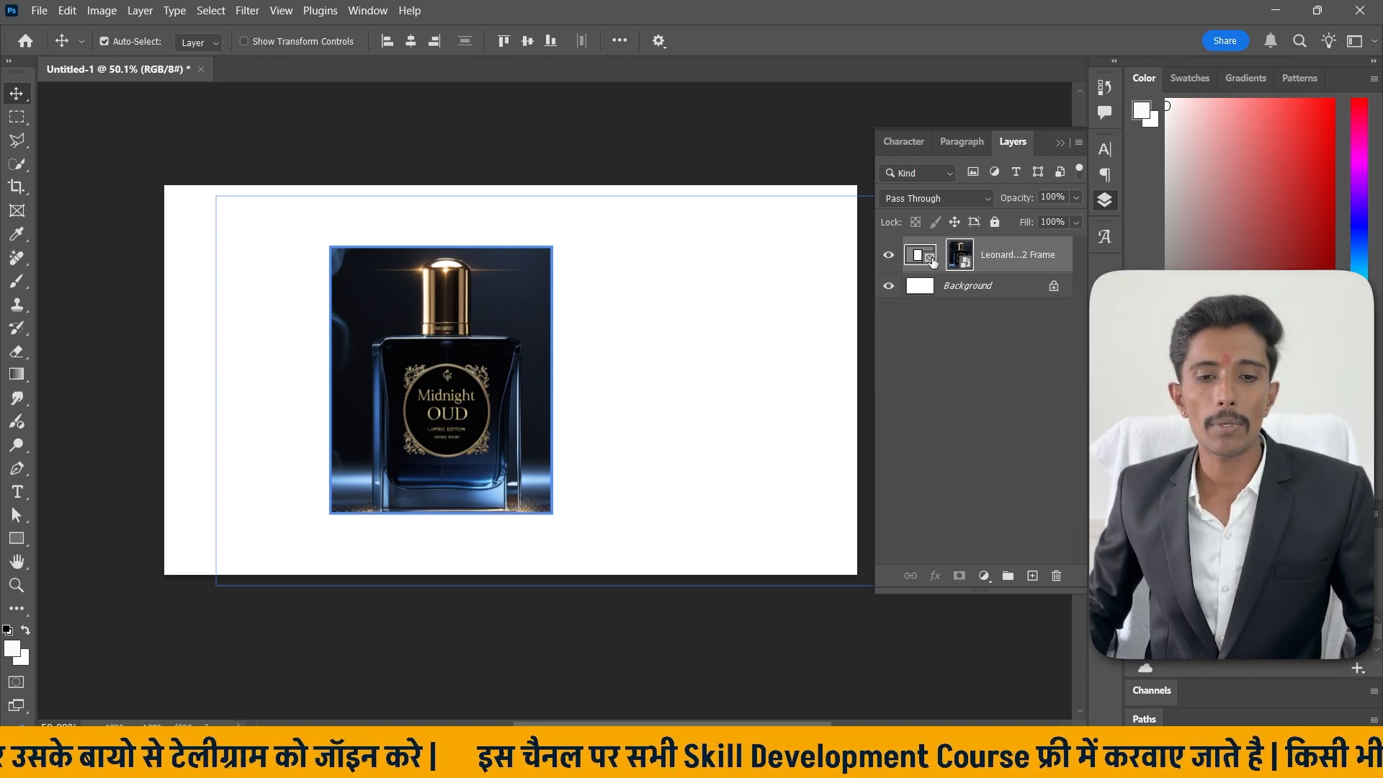
# Remove the frame from the frame layer, leaving the plain banner image.
pyautogui.click(932, 260)
pyautogui.rightClick(996, 257)
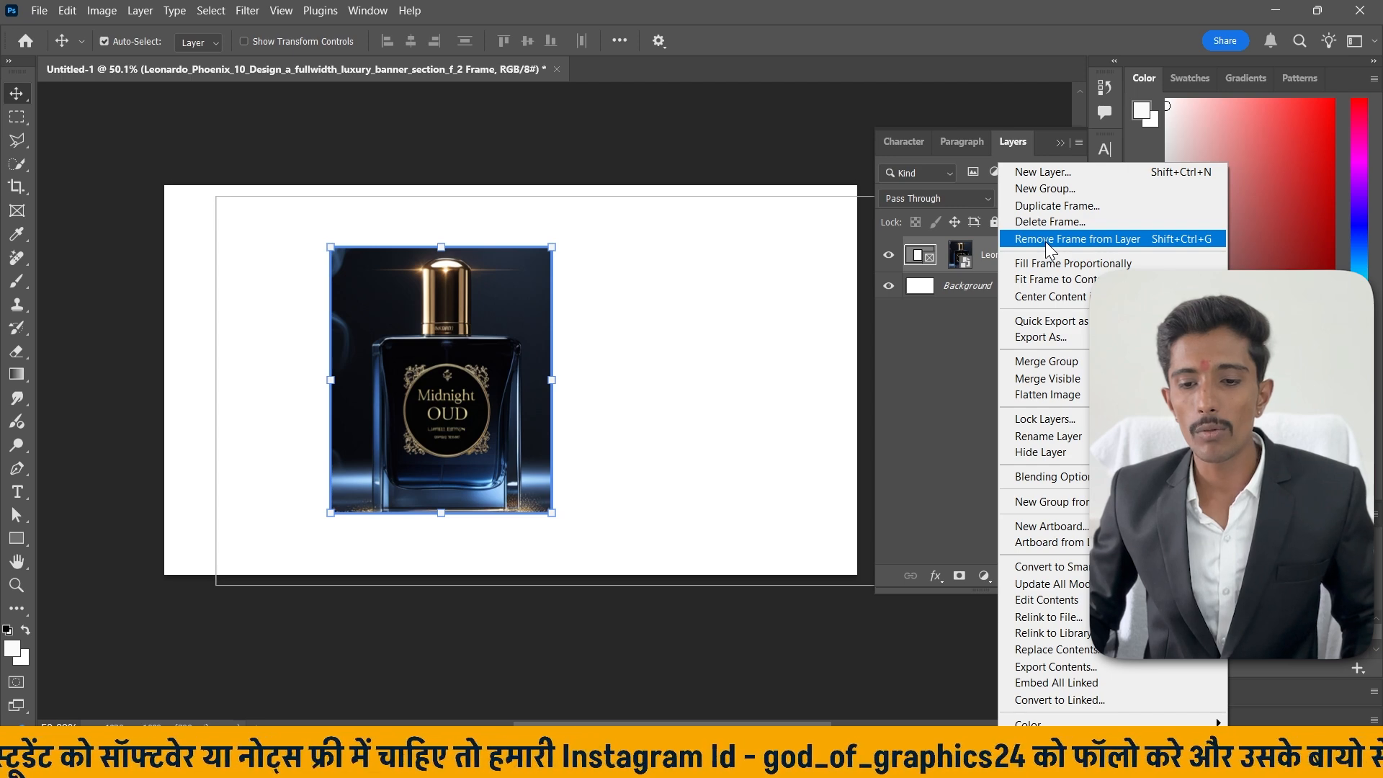
pyautogui.click(1091, 239)
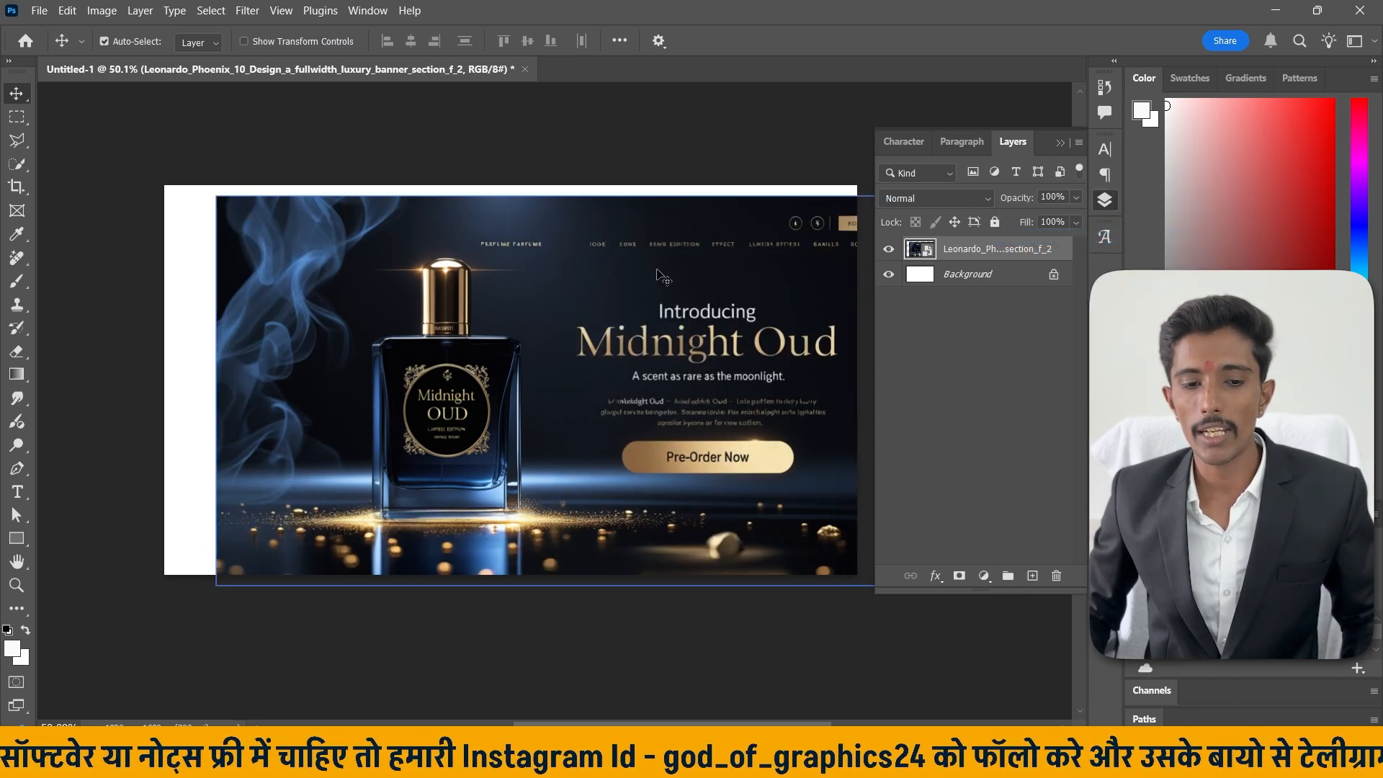
# Move the banner image so it fills the canvas and reselect it.
pyautogui.moveTo(634, 272); pyautogui.dragTo(726, 272)
pyautogui.click(909, 327)
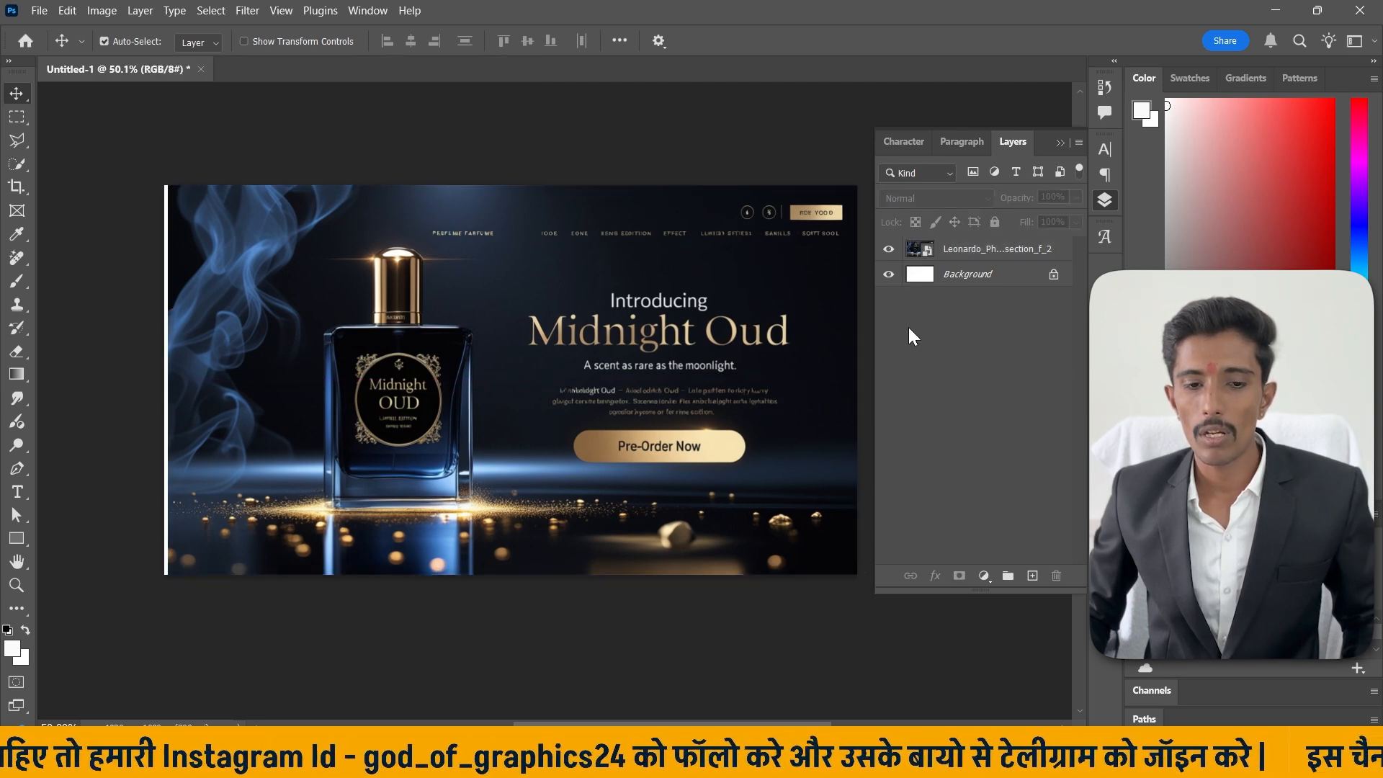
pyautogui.click(786, 315)
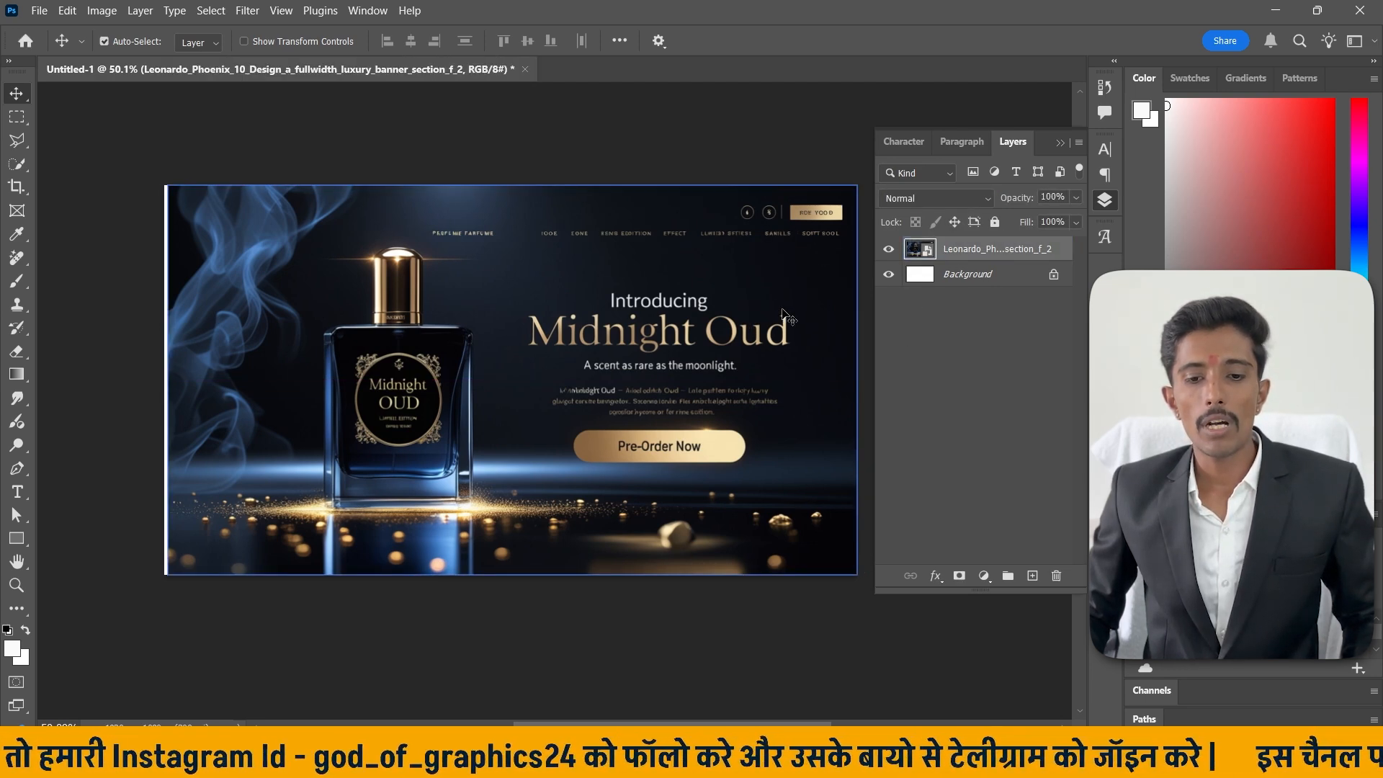
# Switch the Frame tool to custom shape mode and draw a wild-animal silhouette frame across the banner image.
pyautogui.click(17, 211)
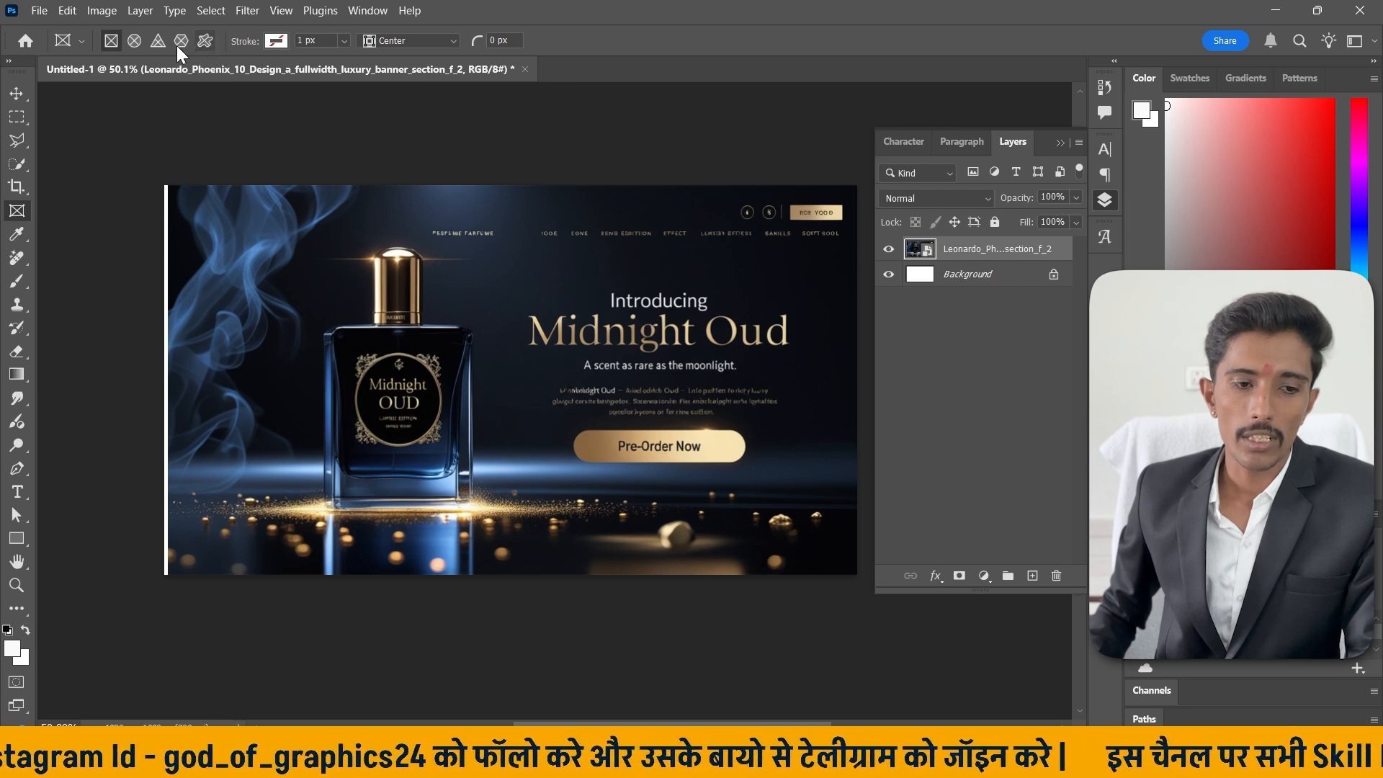
pyautogui.click(205, 41)
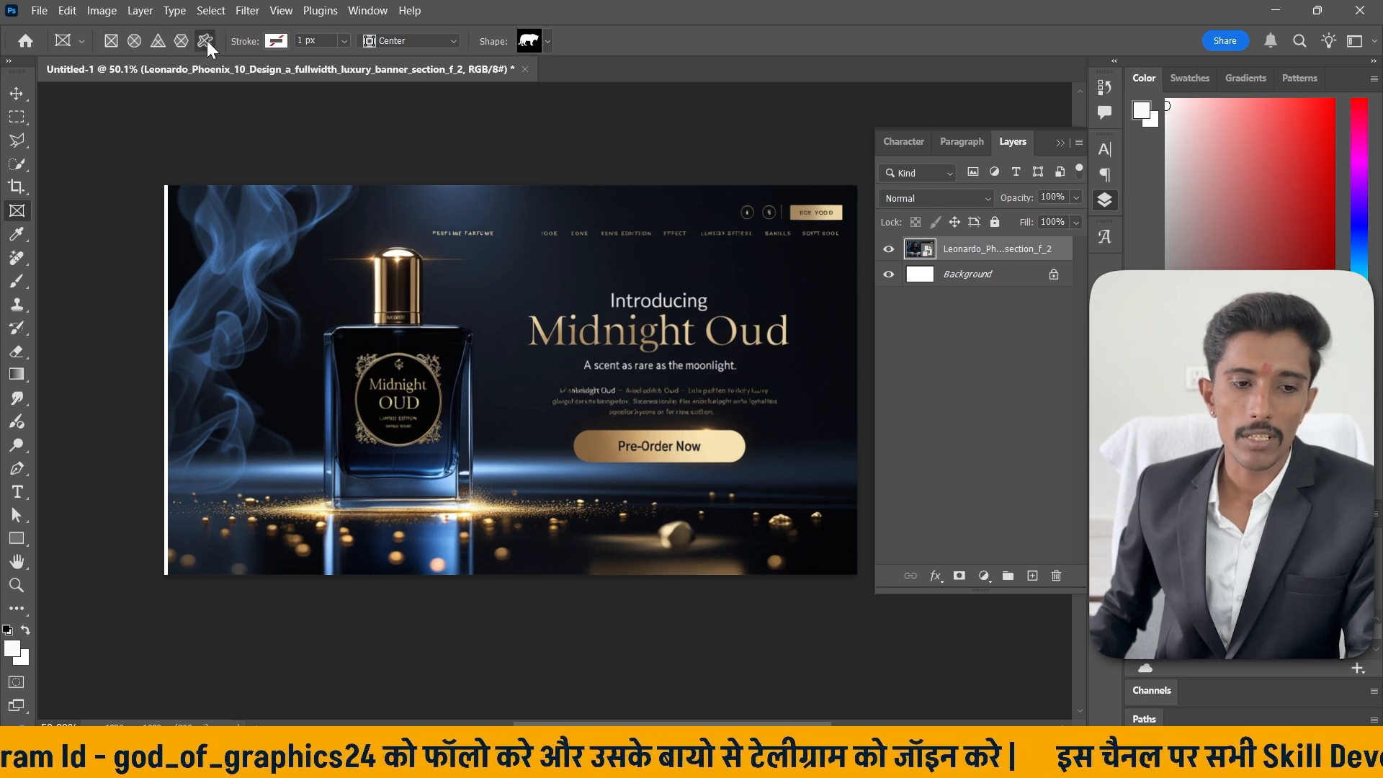
pyautogui.click(548, 41)
pyautogui.click(436, 79)
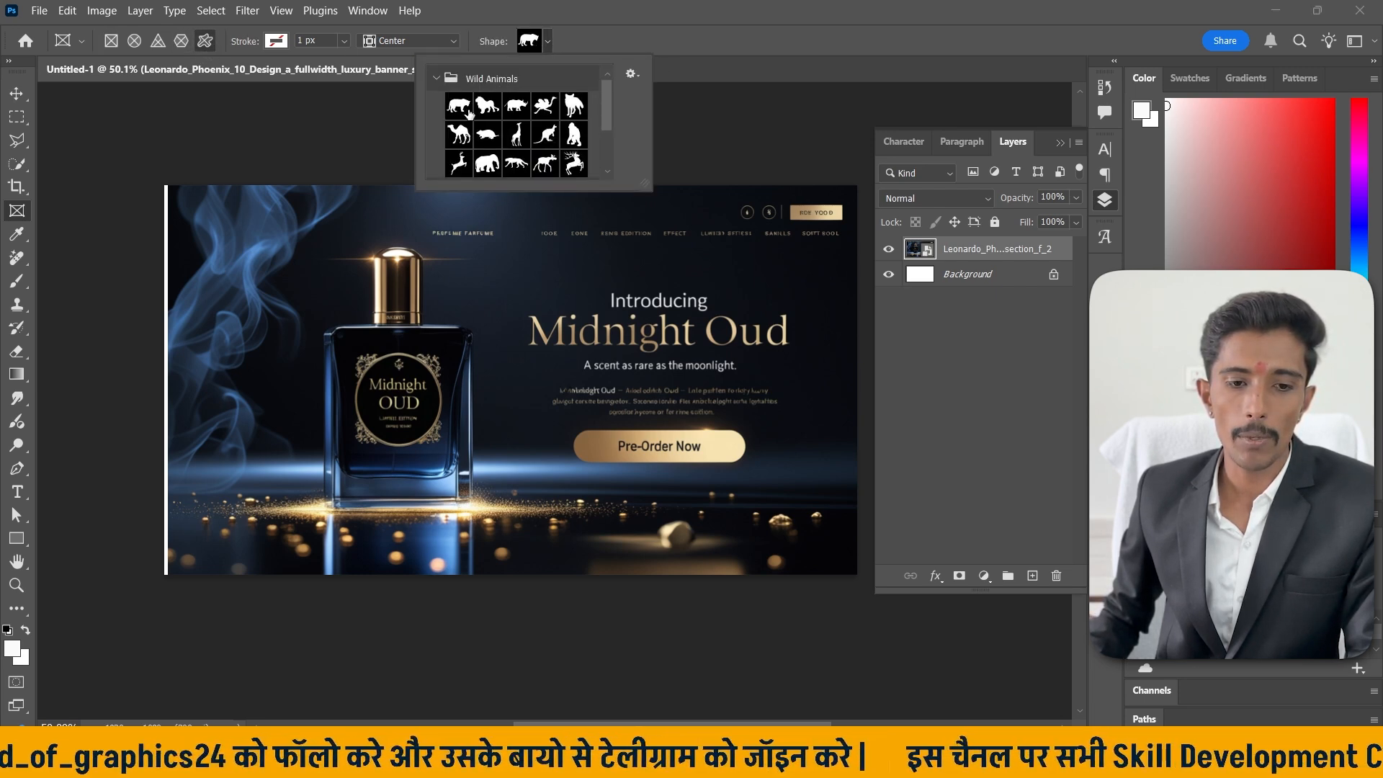
pyautogui.moveTo(290, 242); pyautogui.dragTo(749, 526)
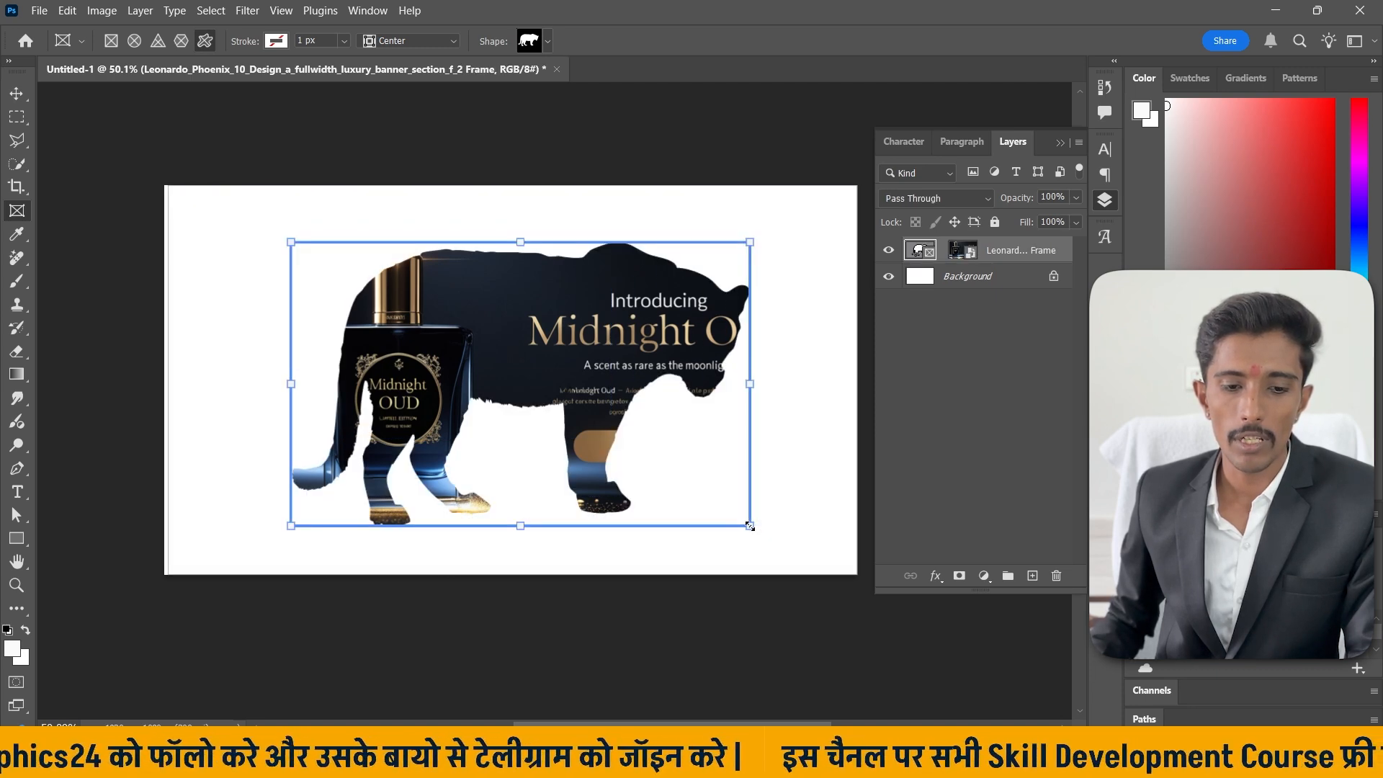
# Move the animal-shaped frame slightly to the left on the canvas.
pyautogui.click(16, 93)
pyautogui.click(529, 363)
pyautogui.moveTo(527, 357); pyautogui.dragTo(473, 363)
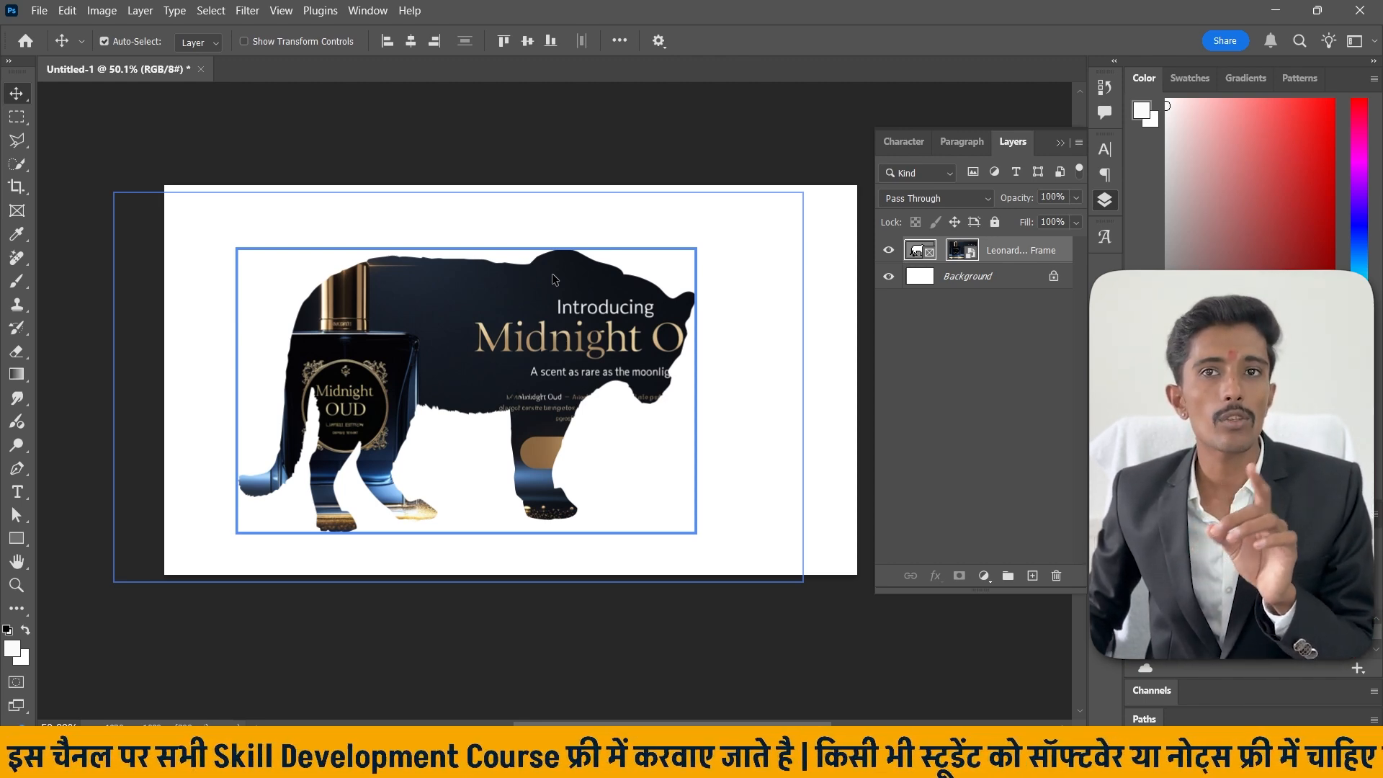
# Remove the animal-shaped frame from the layer and shift the banner image right so it fills the canvas.
pyautogui.rightClick(990, 251)
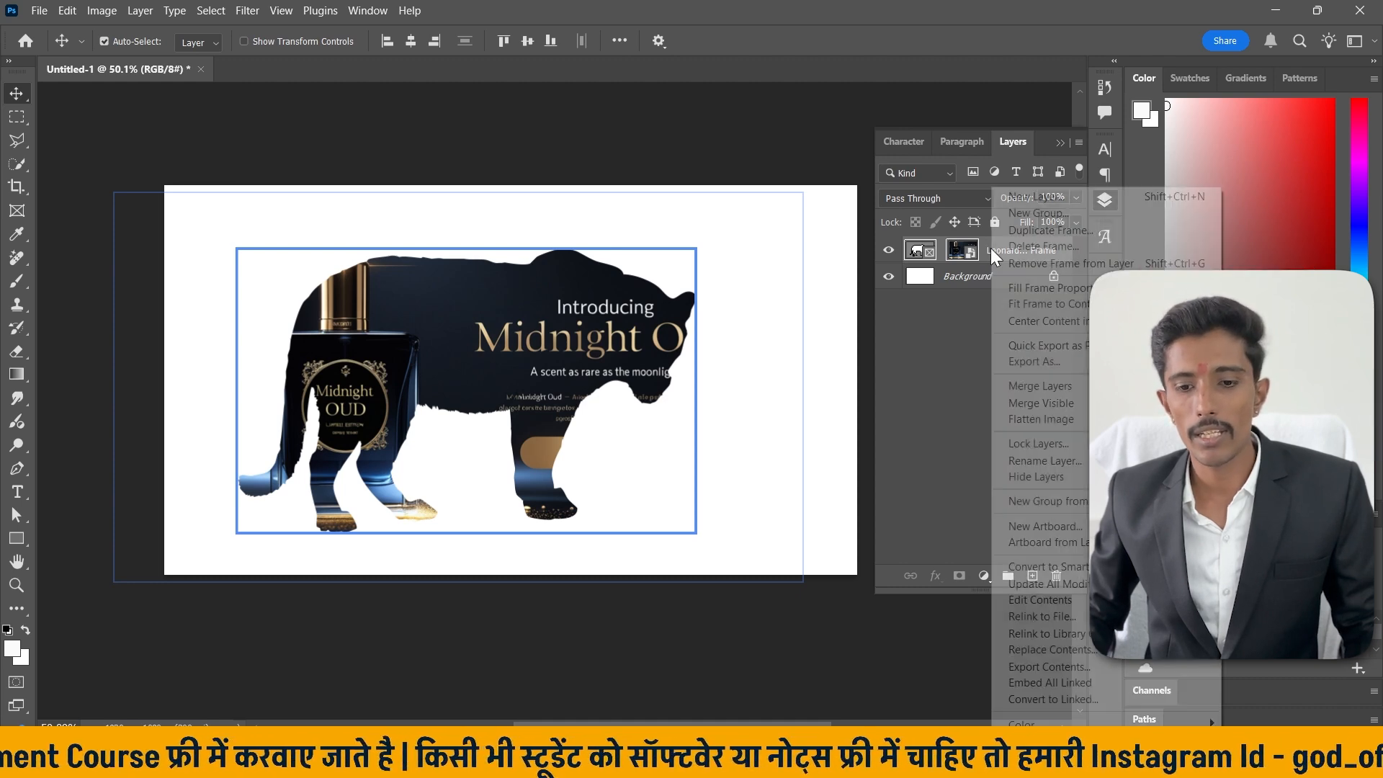
pyautogui.click(1044, 263)
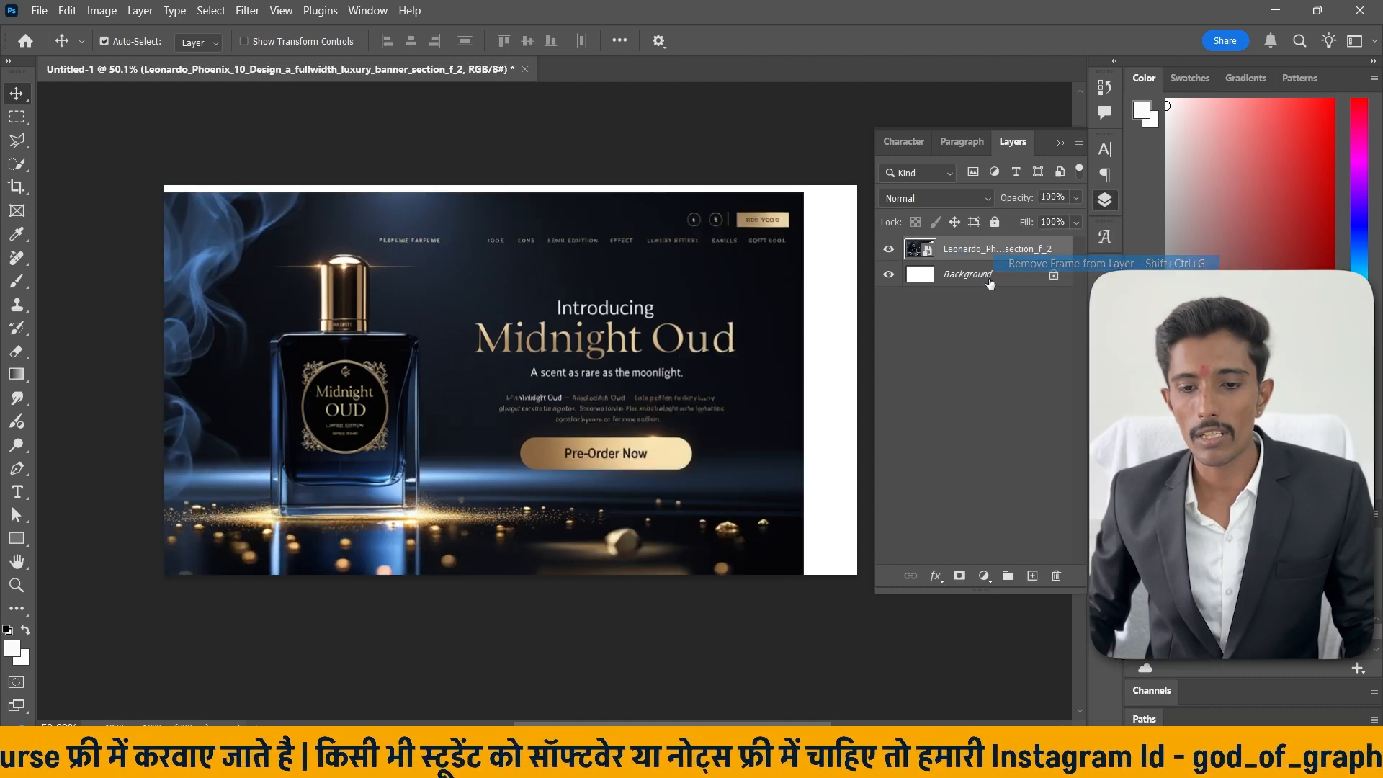
pyautogui.moveTo(664, 290); pyautogui.dragTo(718, 283)
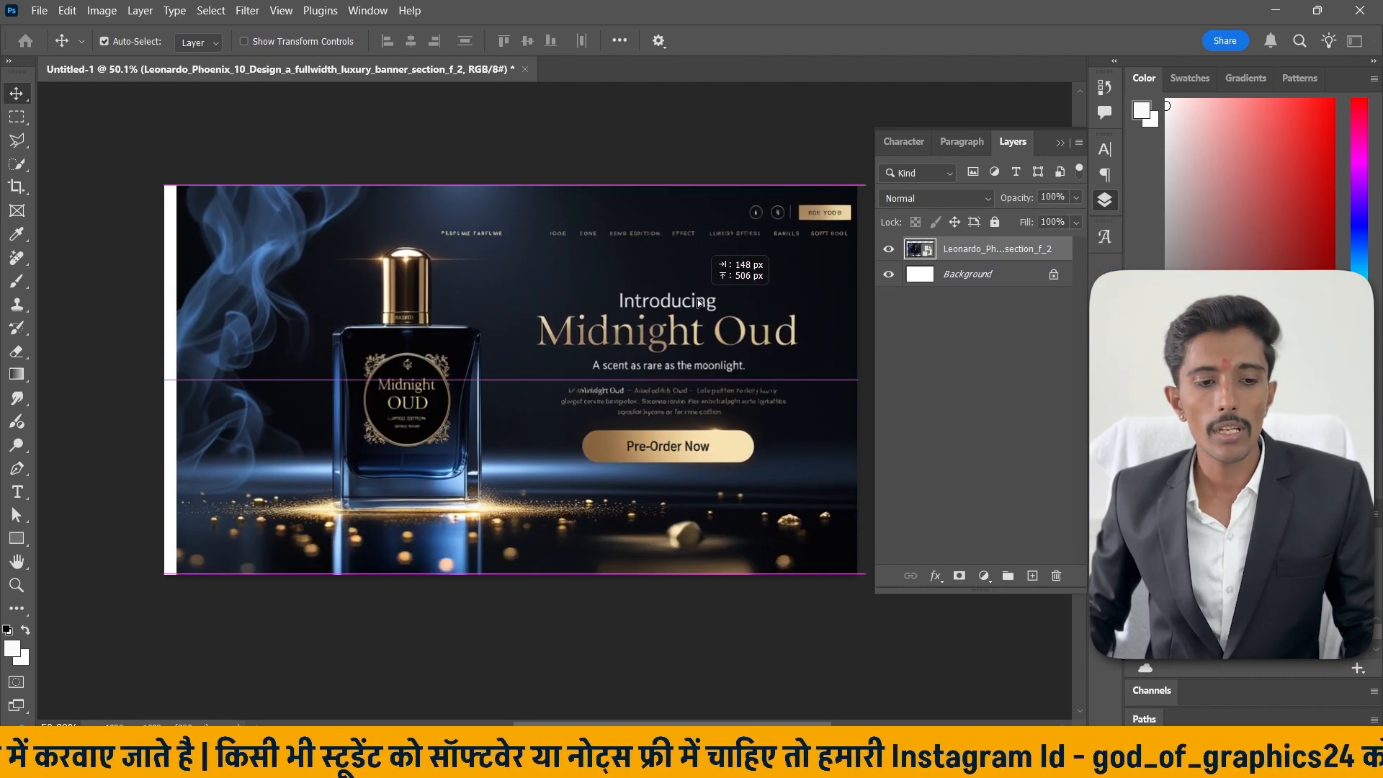
# Use the Frame tool's ellipse mode to draw a circular frame over the middle of the banner image.
pyautogui.click(17, 210)
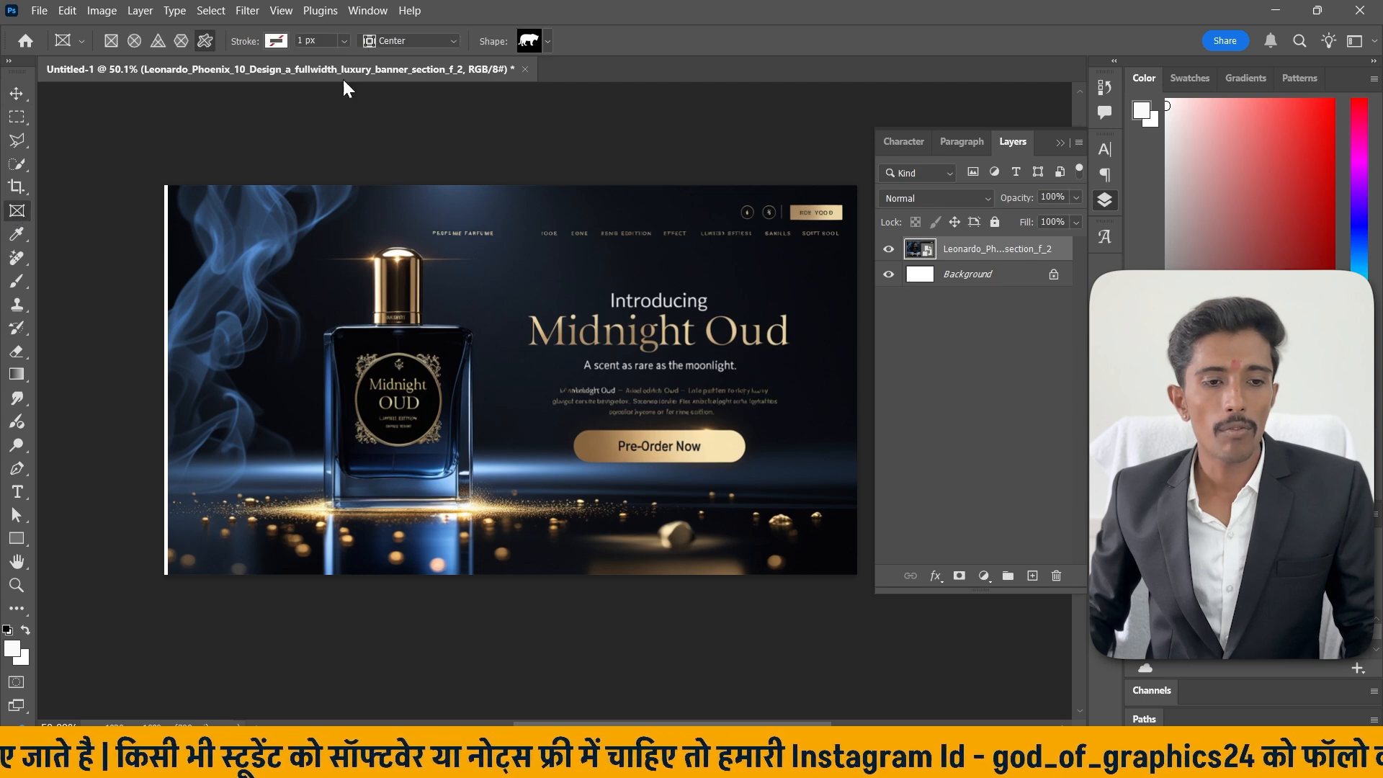
pyautogui.click(134, 40)
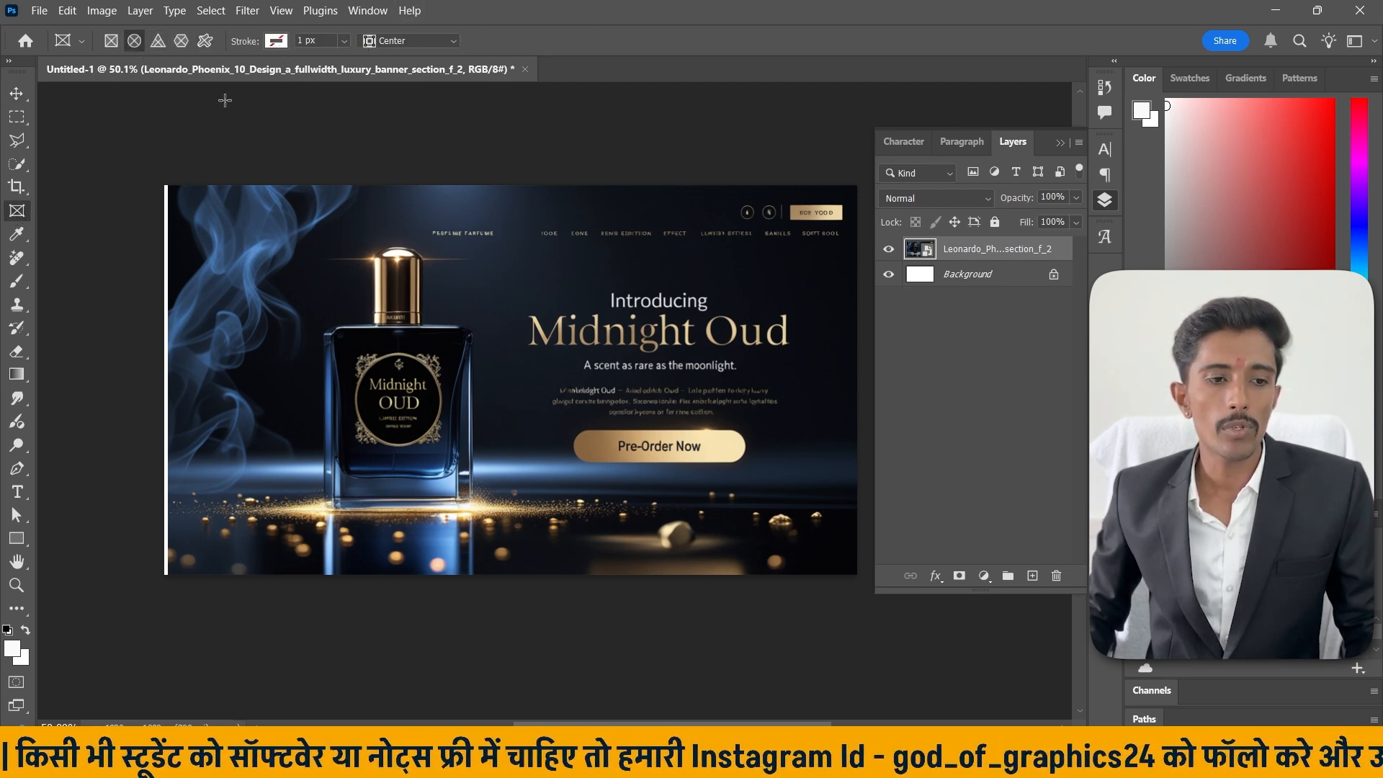
pyautogui.moveTo(351, 213); pyautogui.dragTo(686, 536)
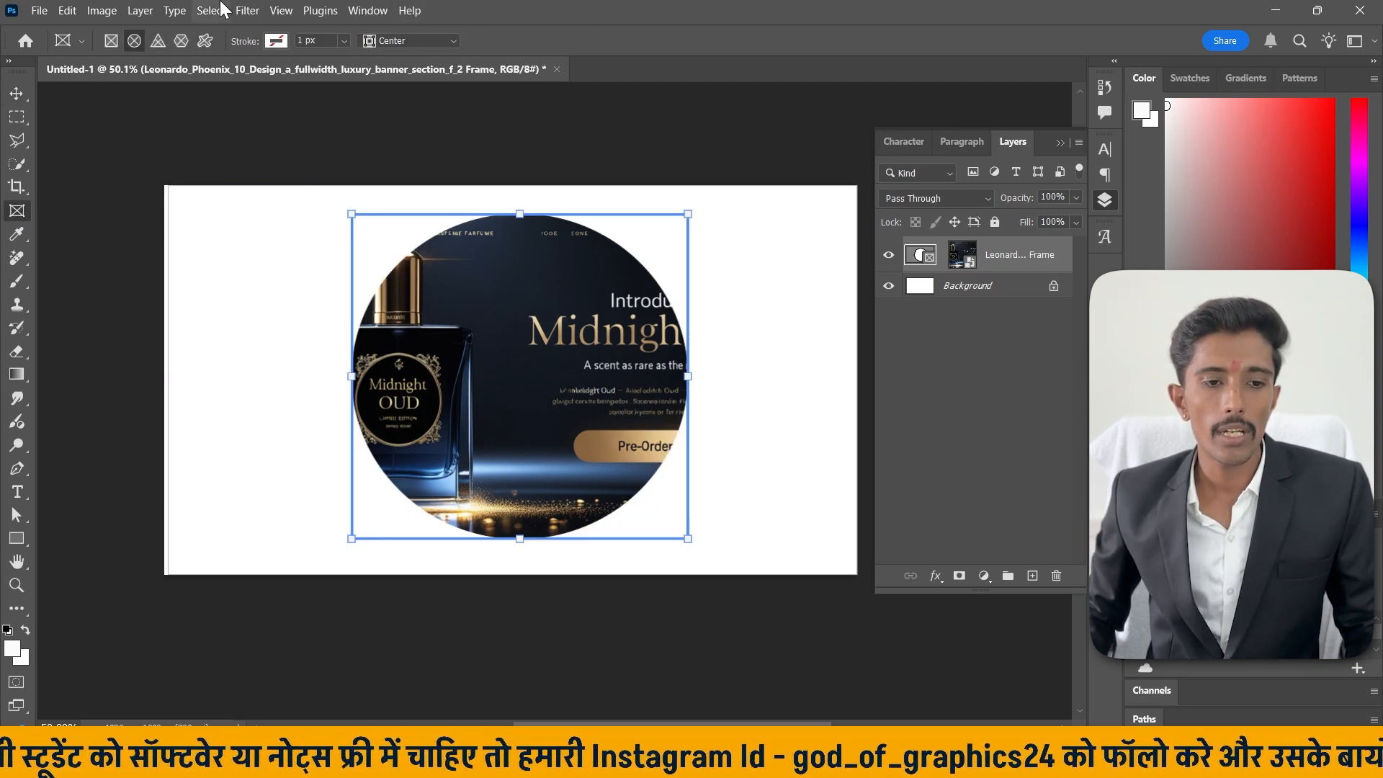
# Adjust the frame's stroke width with the slider, ending at 0.22 px.
pyautogui.click(344, 40)
pyautogui.click(347, 61)
pyautogui.moveTo(347, 62); pyautogui.dragTo(396, 67)
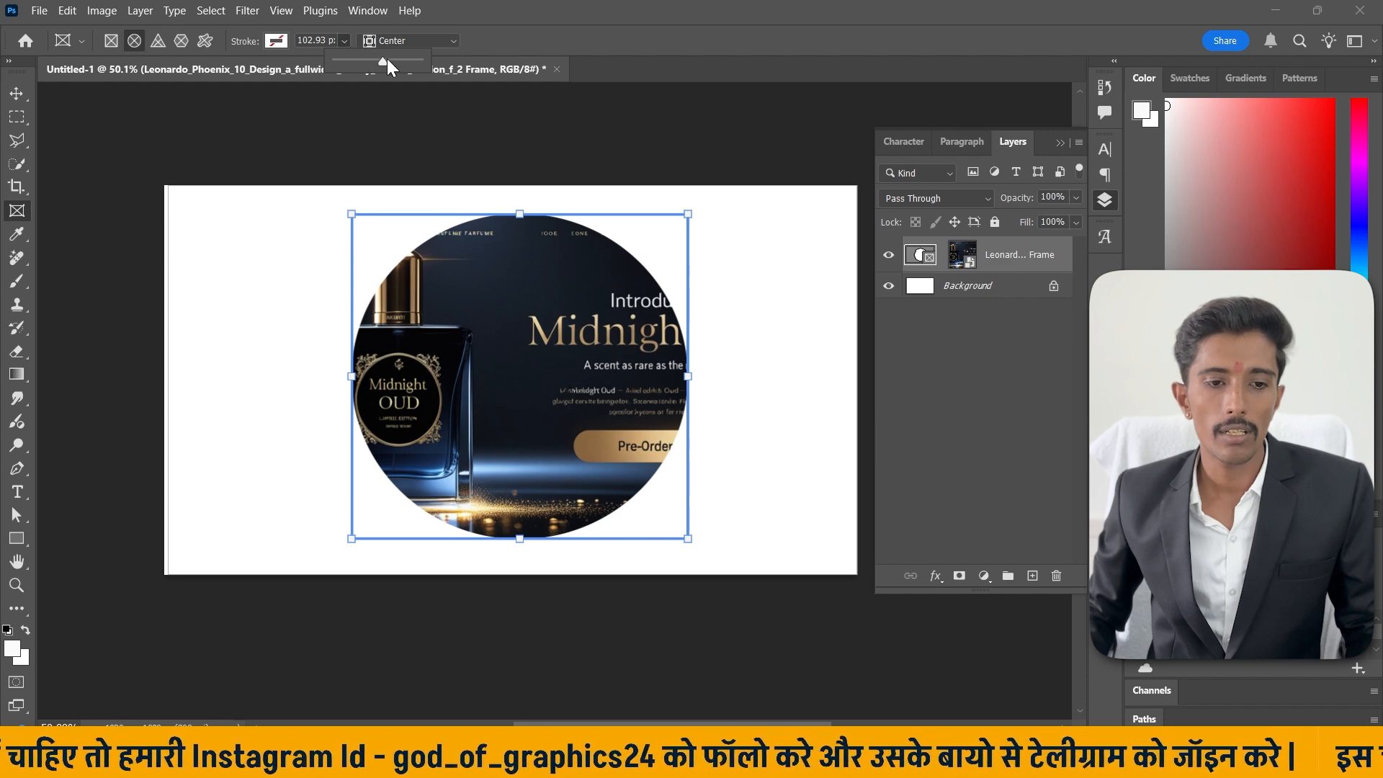
pyautogui.moveTo(382, 62); pyautogui.dragTo(347, 61)
# Set the frame's stroke alignment to Outside.
pyautogui.click(449, 41)
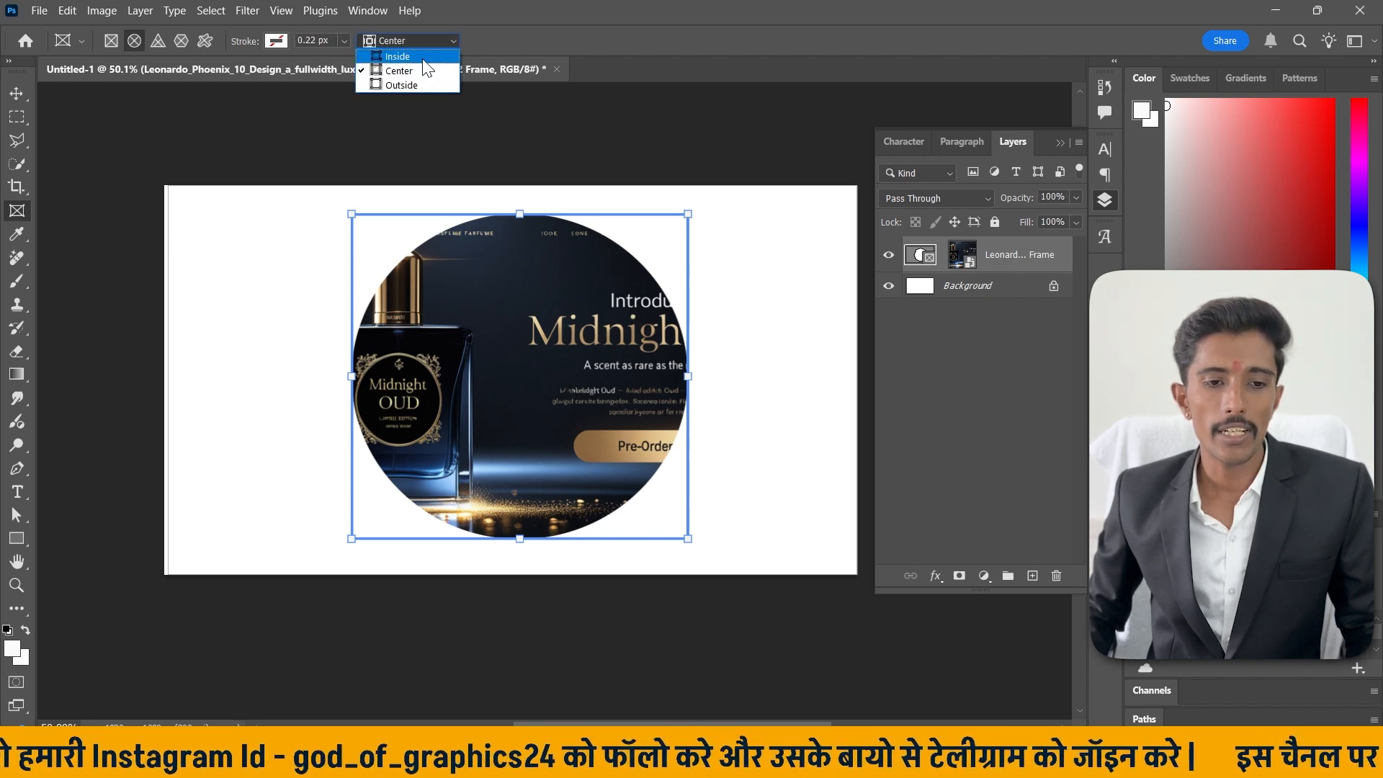
pyautogui.click(426, 46)
pyautogui.click(425, 42)
pyautogui.click(421, 81)
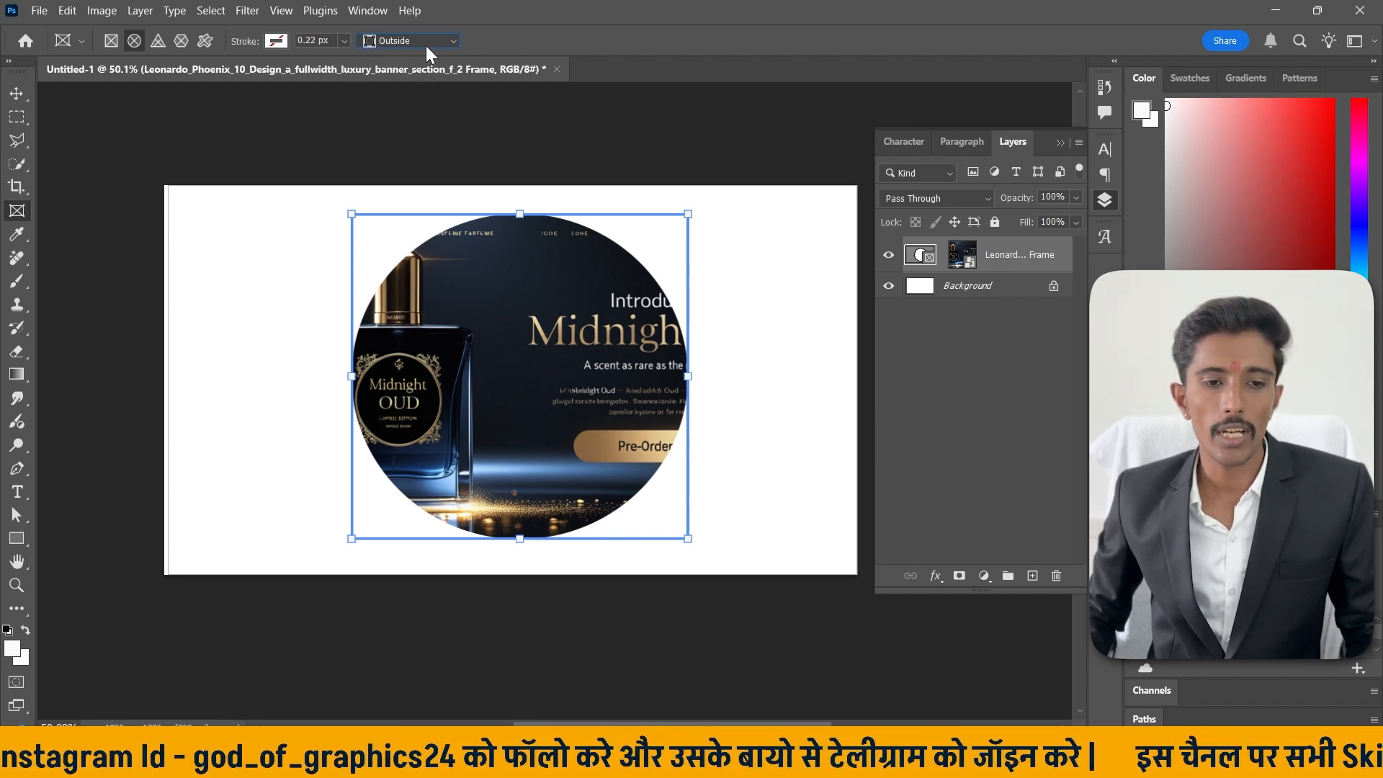
# Set the circular frame's stroke colour to red.
pyautogui.click(275, 40)
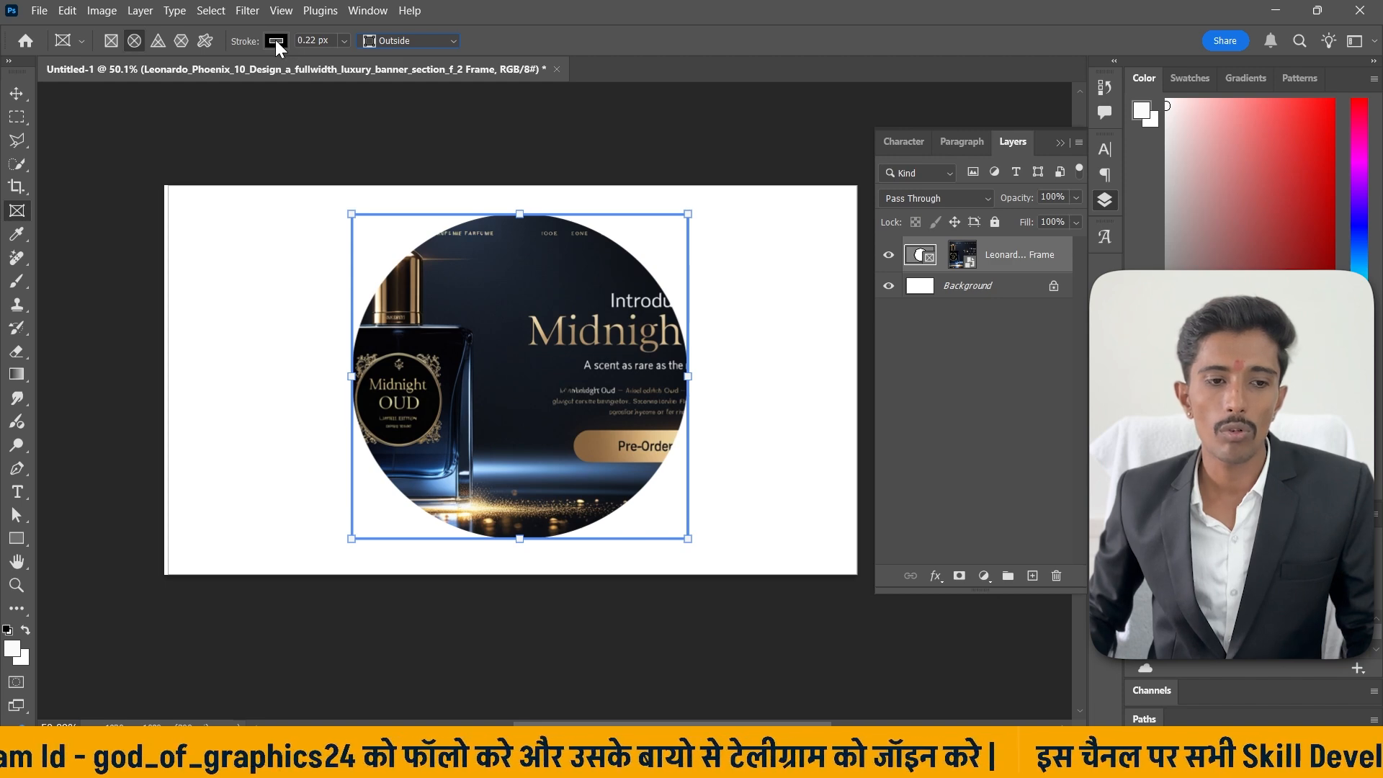
pyautogui.click(388, 75)
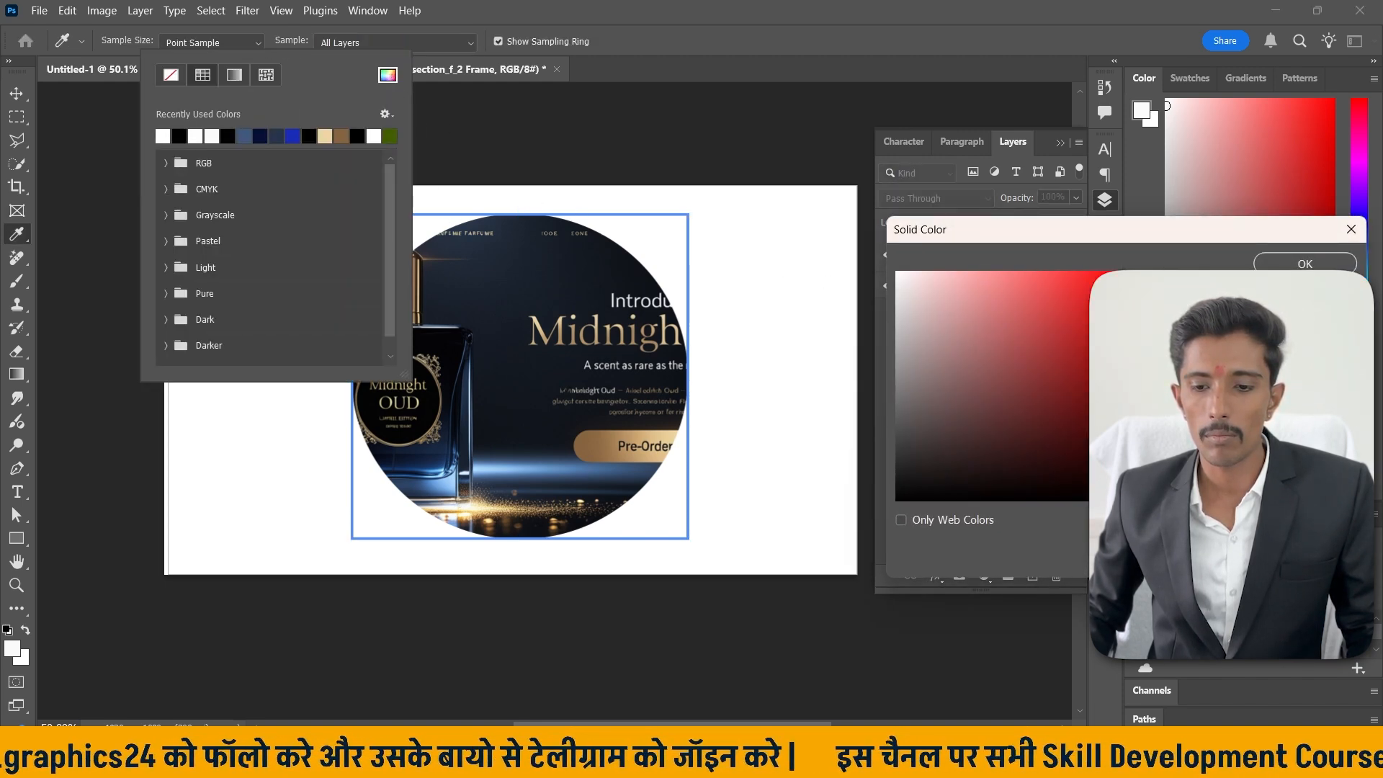
pyautogui.click(1266, 265)
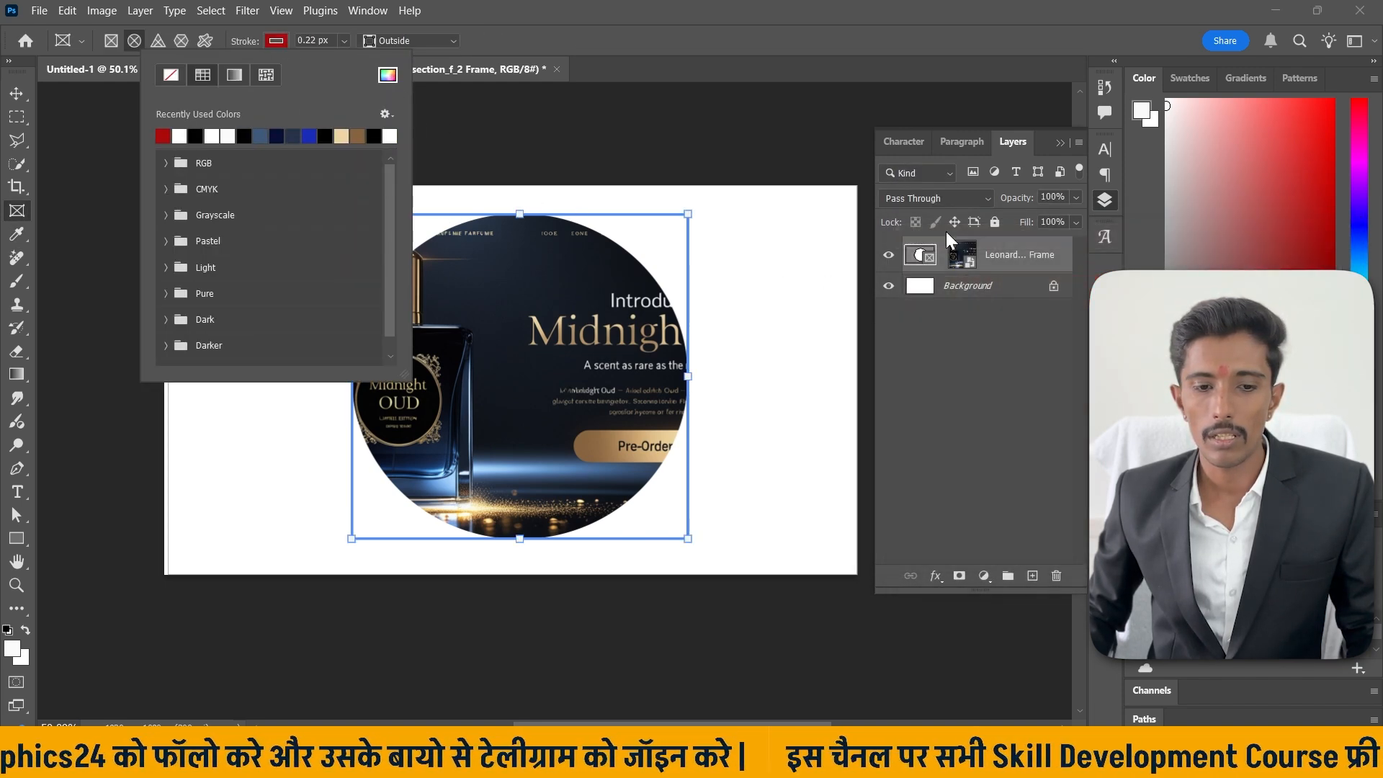
# Set the frame's stroke width to 83.82 px and its alignment to Center.
pyautogui.click(343, 41)
pyautogui.moveTo(366, 59)
pyautogui.mouseDown()
pyautogui.moveTo(402, 62)
pyautogui.moveTo(384, 58)
pyautogui.mouseUp()
pyautogui.click(385, 41)
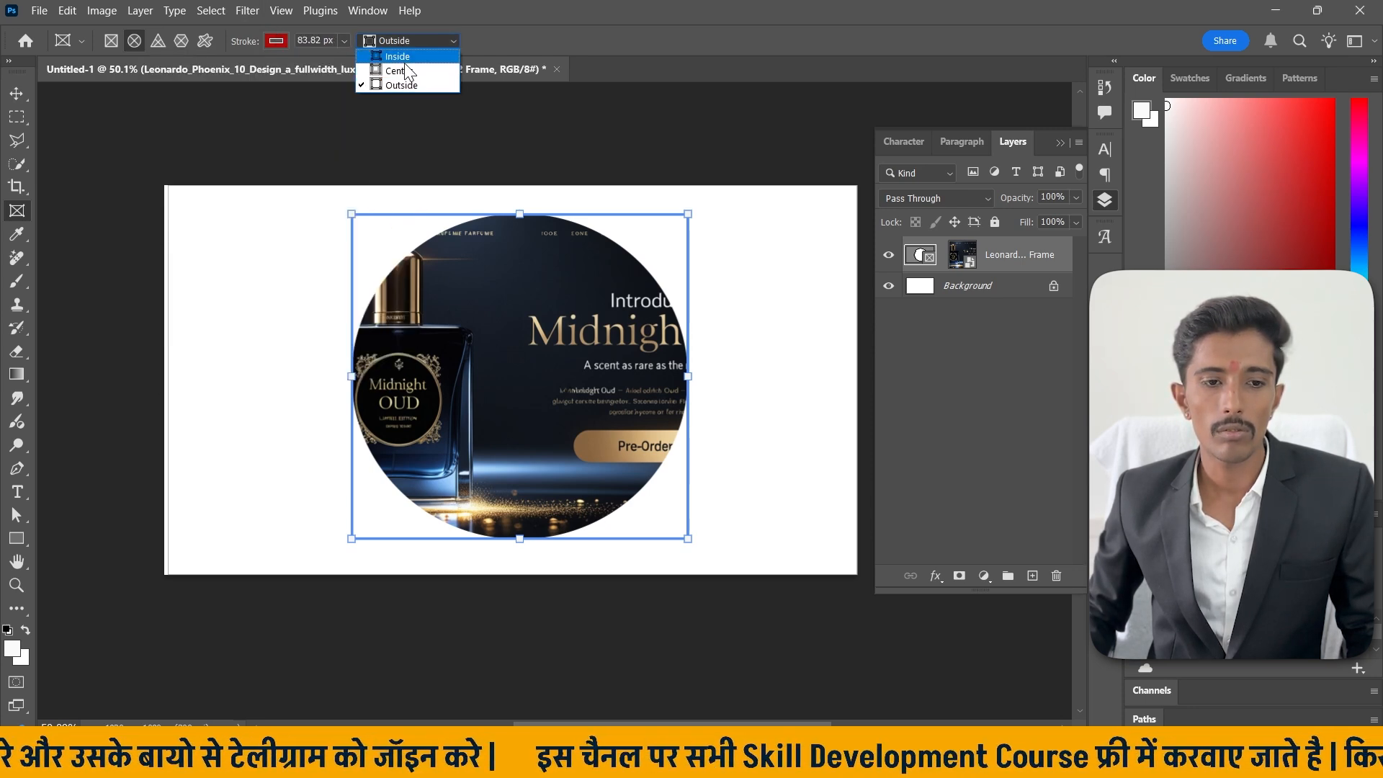
pyautogui.click(404, 73)
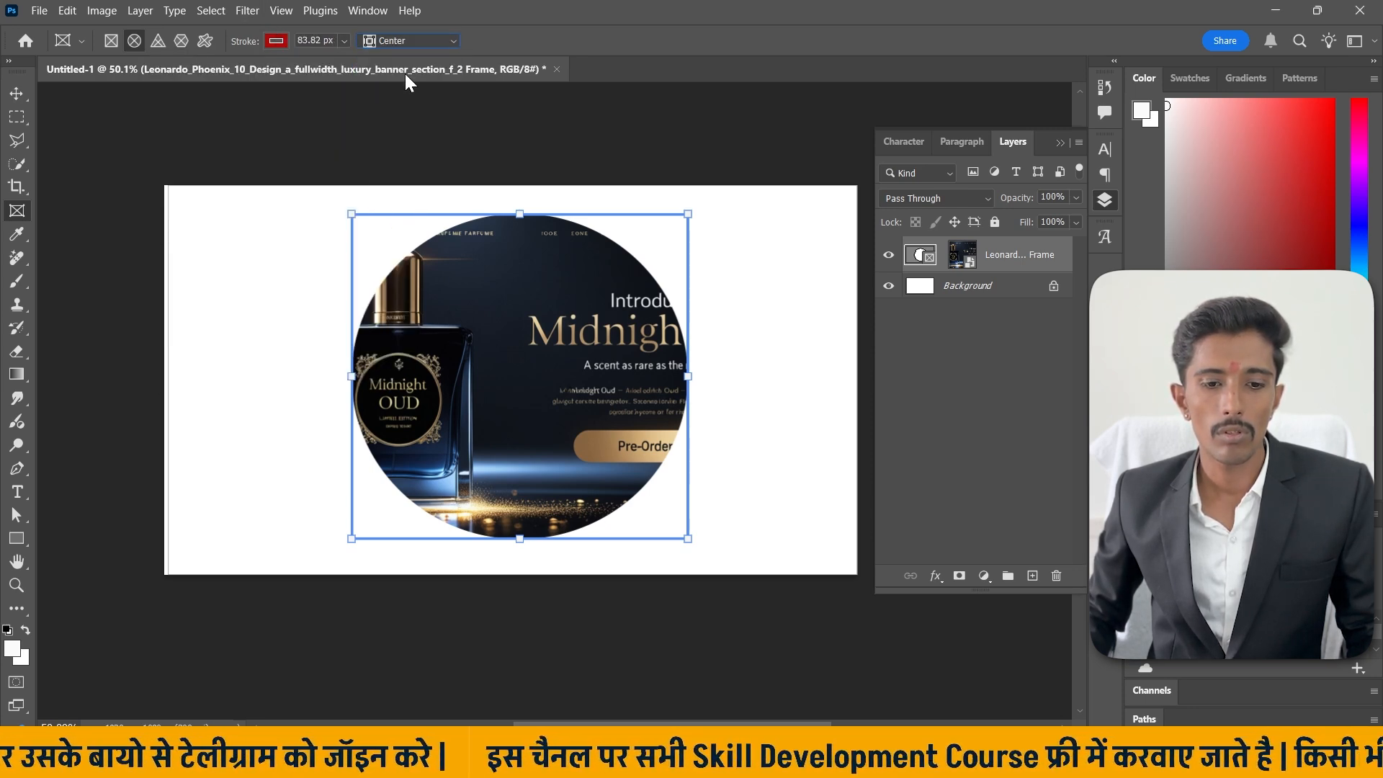
# Reposition the banner image slightly to the right inside the circular frame and reselect the frame layer.
pyautogui.click(15, 94)
pyautogui.click(363, 315)
pyautogui.doubleClick(494, 337)
pyautogui.moveTo(499, 357)
pyautogui.mouseDown()
pyautogui.moveTo(510, 417)
pyautogui.moveTo(468, 323)
pyautogui.moveTo(515, 230)
pyautogui.moveTo(508, 369)
pyautogui.moveTo(517, 355)
pyautogui.mouseUp()
pyautogui.click(920, 254)
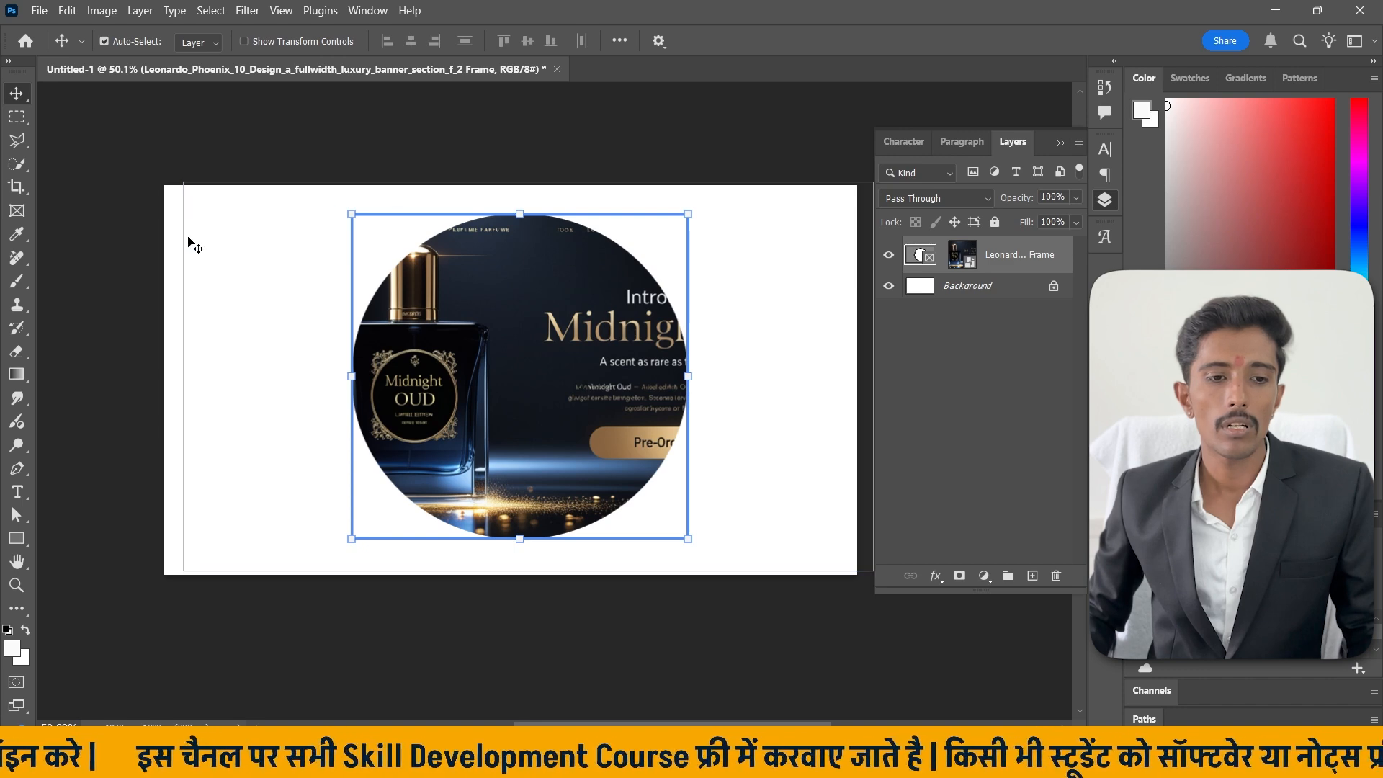
# Reduce the circular frame's stroke width to 40.16 px.
pyautogui.click(17, 211)
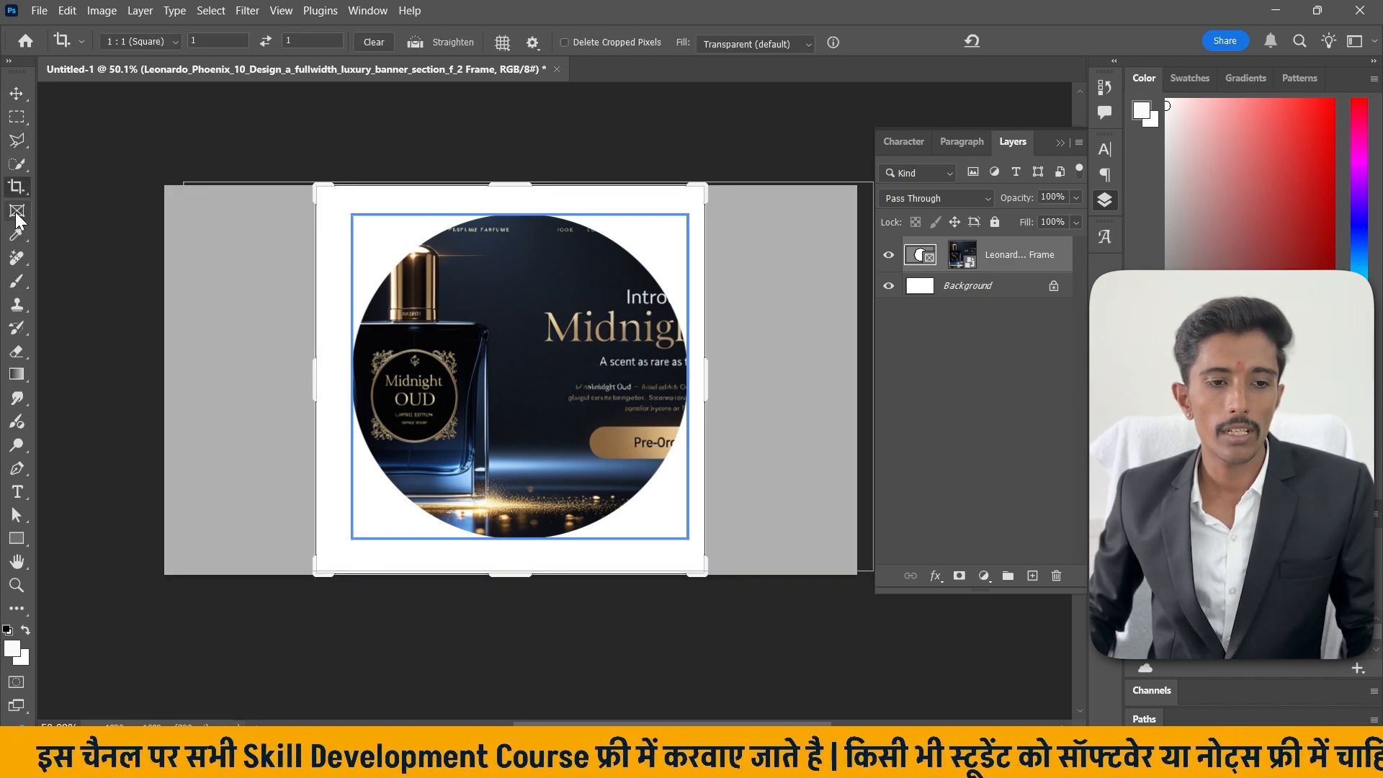
pyautogui.click(344, 41)
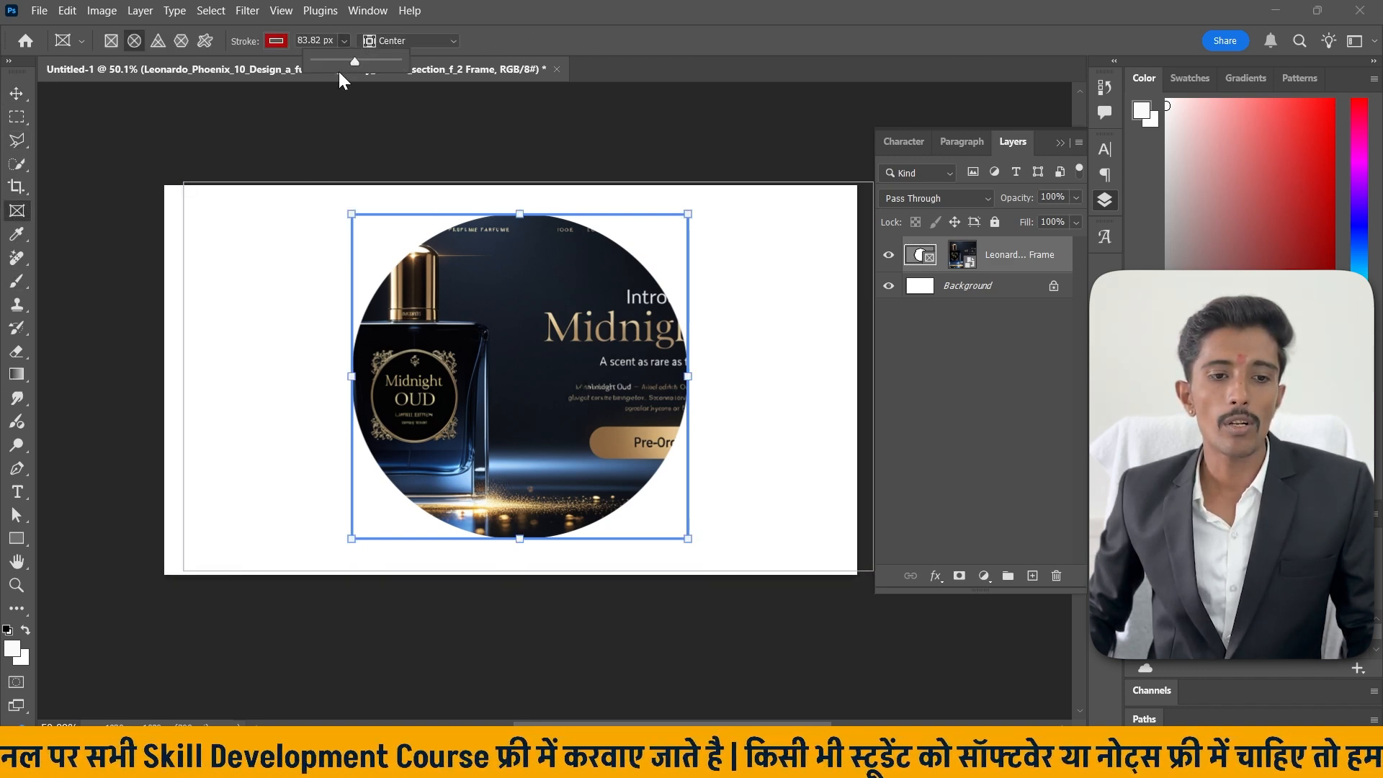
pyautogui.moveTo(354, 62); pyautogui.dragTo(340, 62)
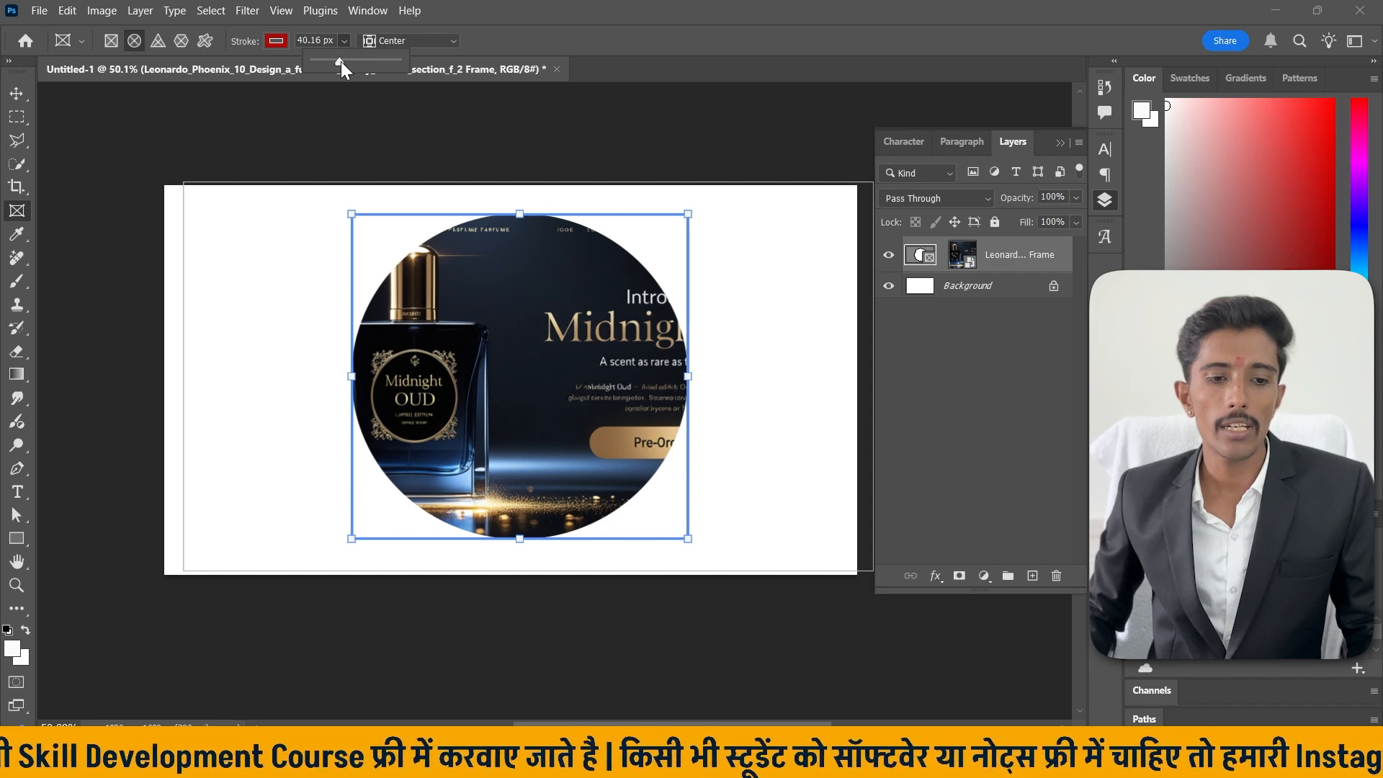
pyautogui.click(72, 40)
pyautogui.click(73, 39)
# Select the circular frame layer and delete it from the canvas.
pyautogui.click(15, 92)
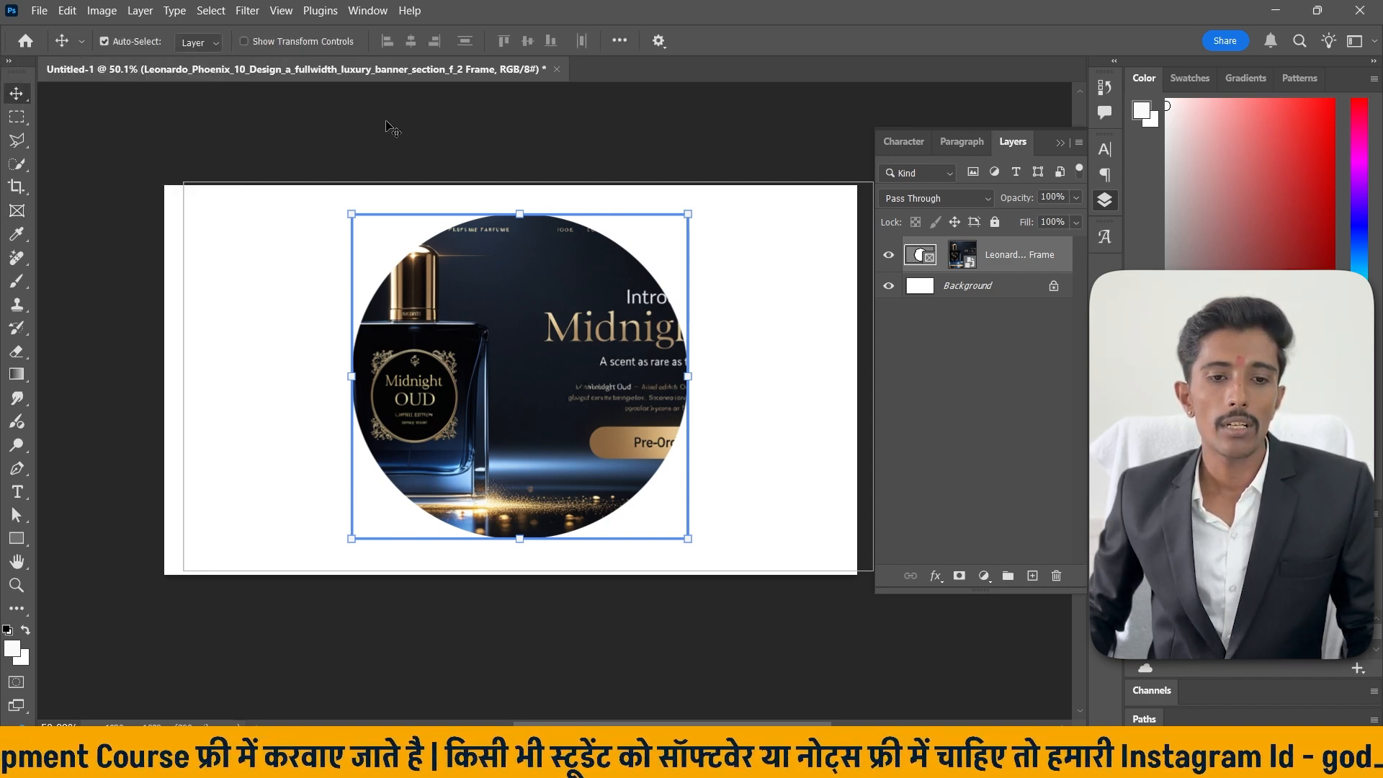
pyautogui.click(569, 365)
pyautogui.moveTo(569, 364); pyautogui.dragTo(324, 336)
pyautogui.press('Delete')
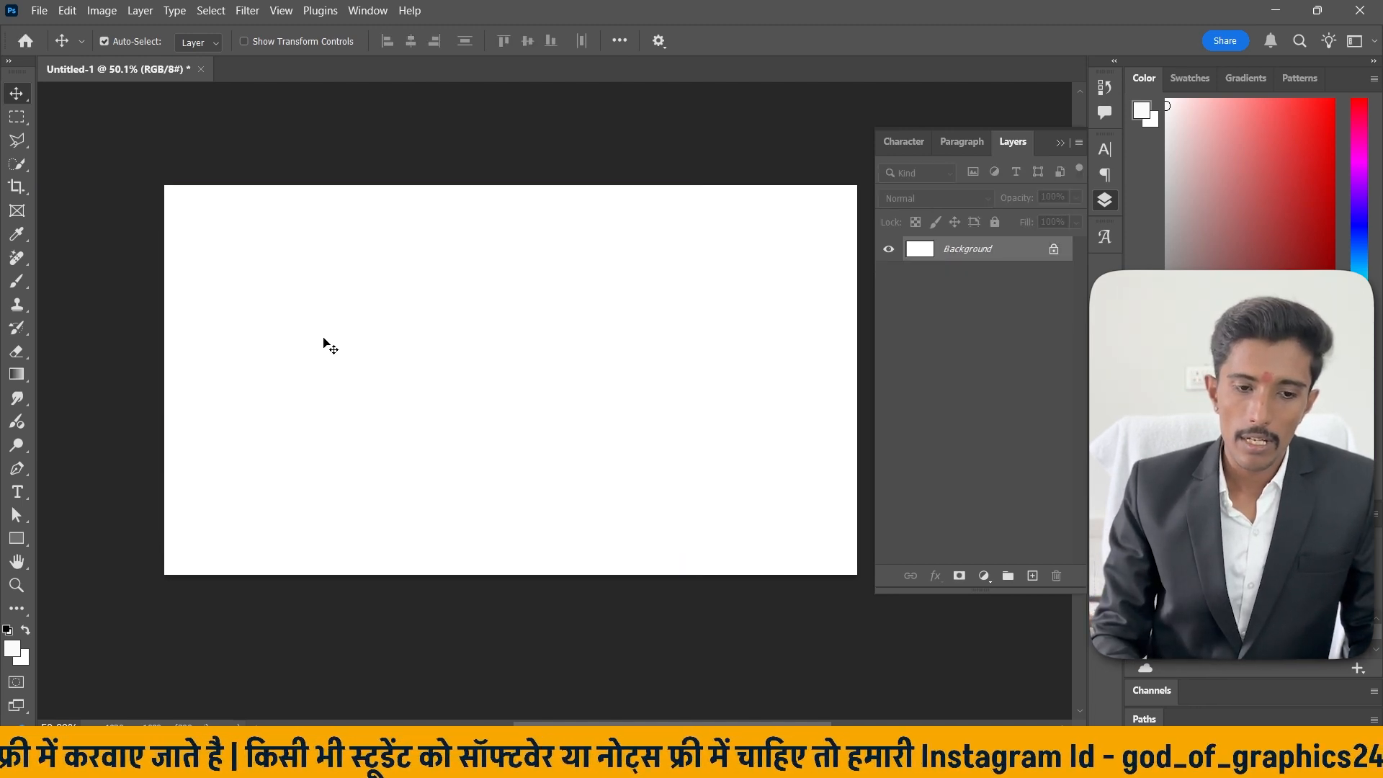